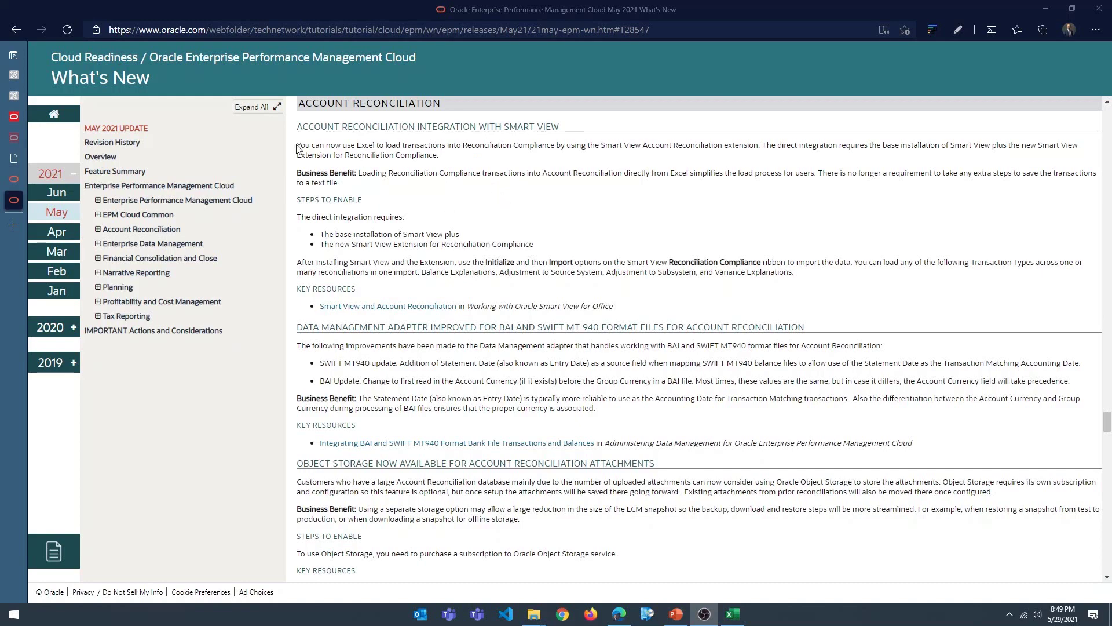
Examine the Account Reconciliation integration with Smart View notes, marking the installation requirements and the supported transaction types.
{"action": "left_click_drag", "start_coordinate": [296, 148], "coordinate": [643, 145]}
{"action": "left_click_drag", "start_coordinate": [646, 146], "coordinate": [762, 145]}
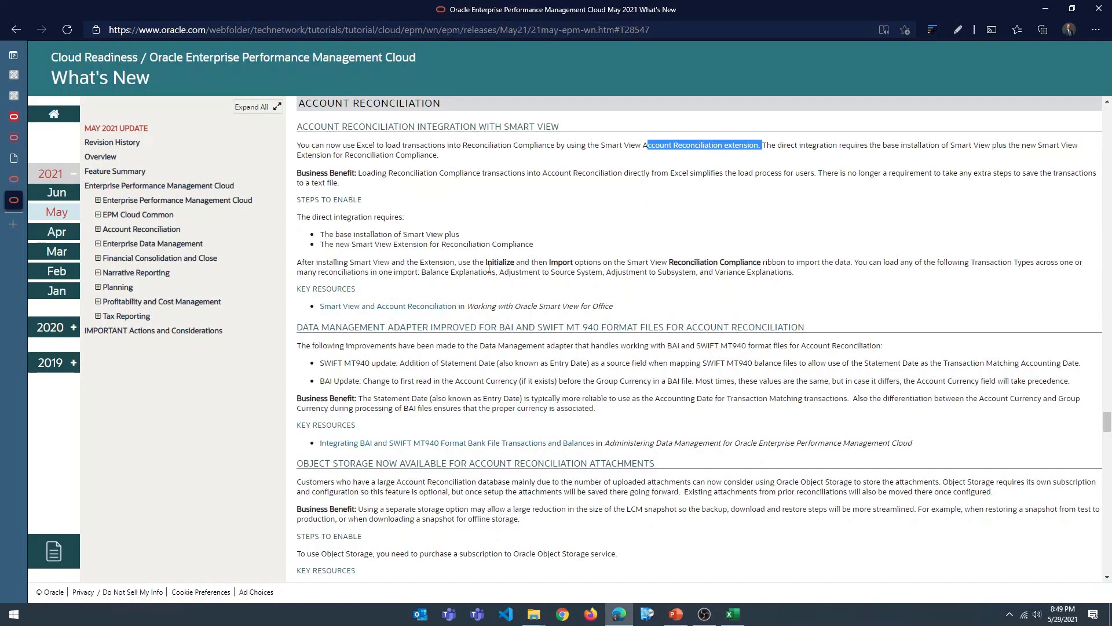
{"action": "left_click_drag", "start_coordinate": [324, 236], "coordinate": [454, 238]}
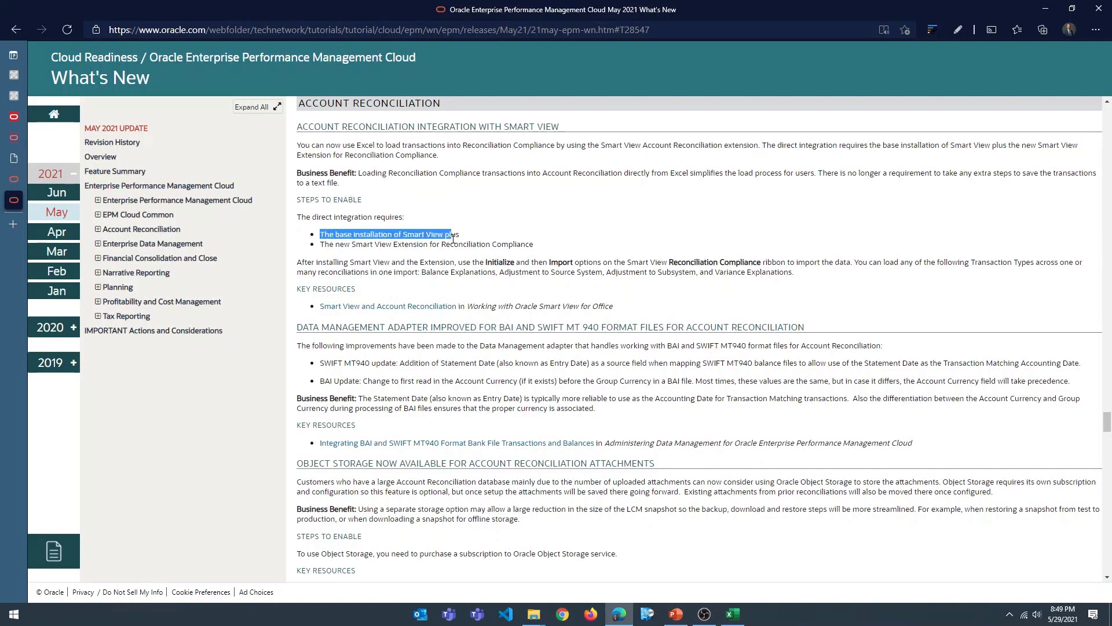
{"action": "left_click_drag", "start_coordinate": [320, 244], "coordinate": [527, 244]}
{"action": "left_click_drag", "start_coordinate": [606, 271], "coordinate": [690, 272]}
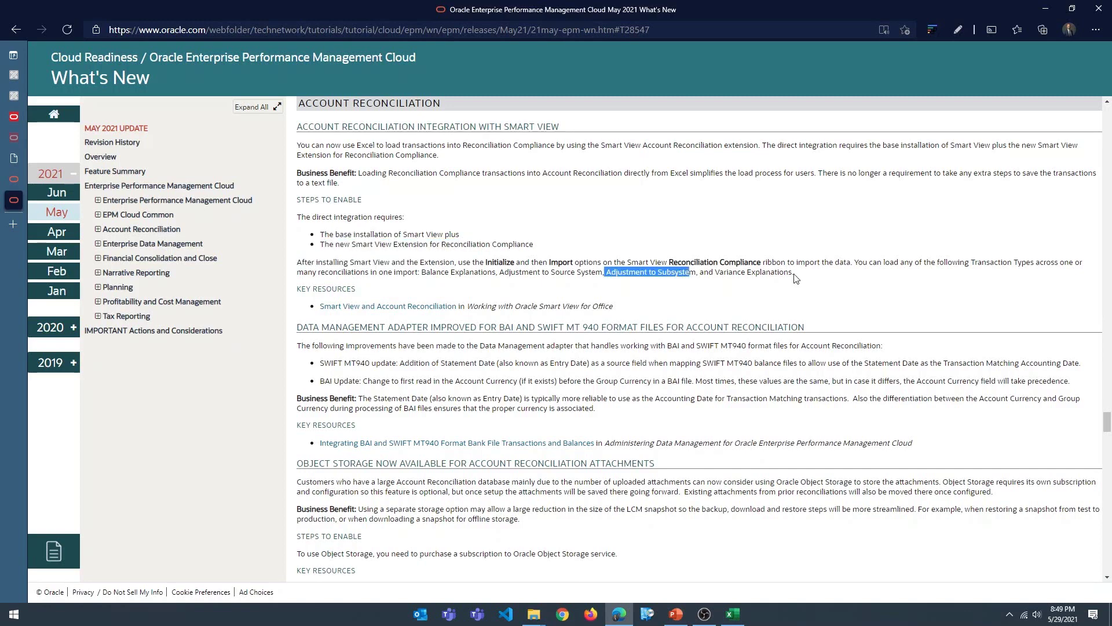
{"action": "left_click", "coordinate": [841, 281]}
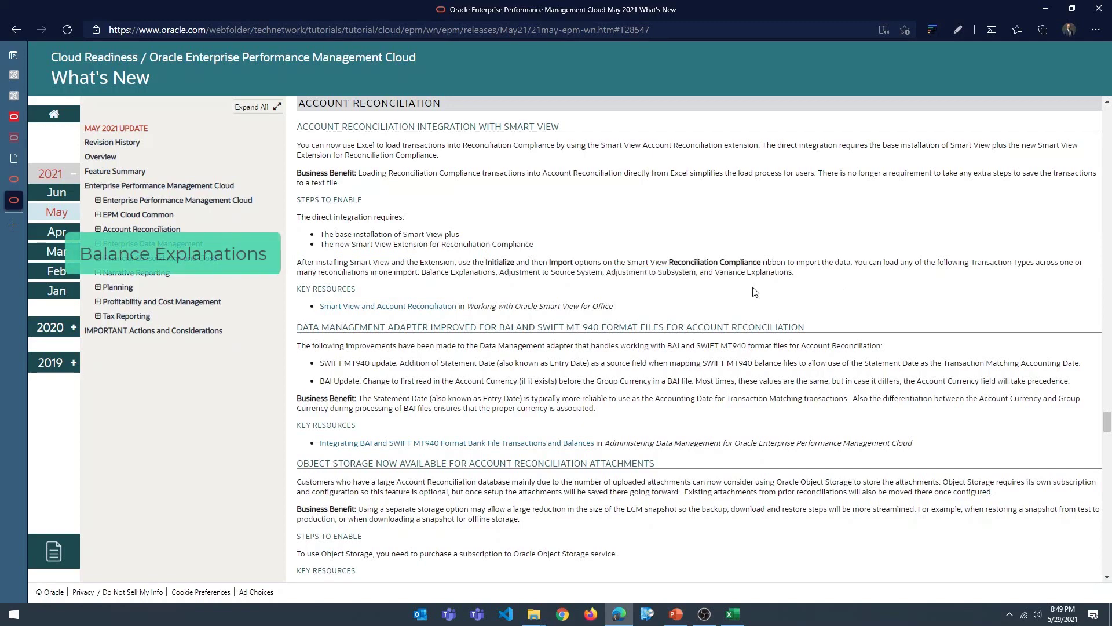
{"action": "left_click_drag", "start_coordinate": [422, 272], "coordinate": [803, 275]}
{"action": "left_click", "coordinate": [802, 275]}
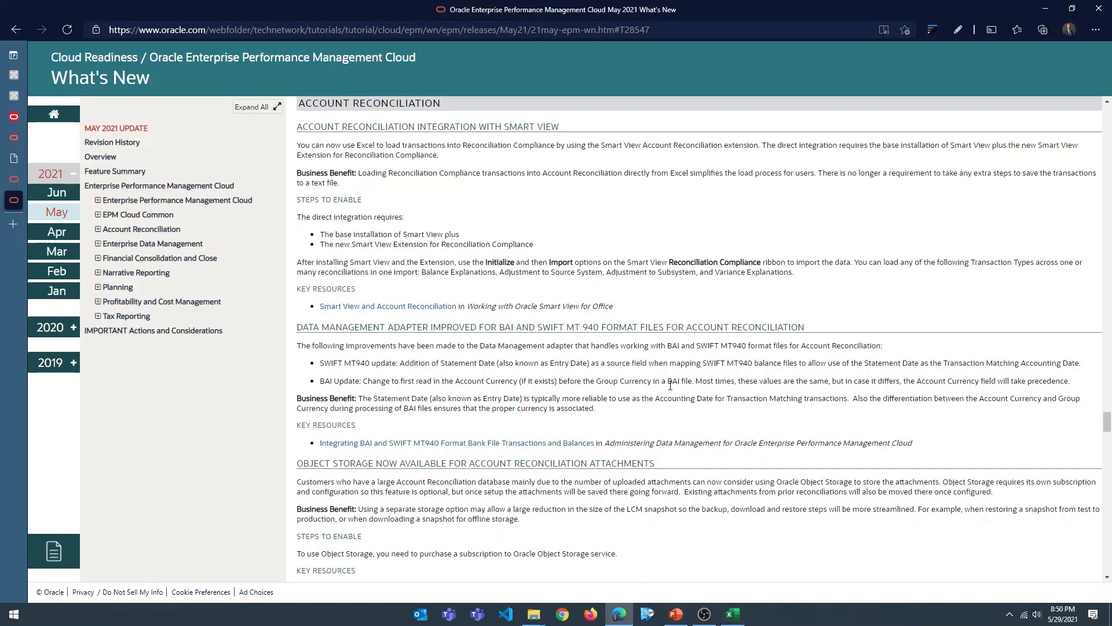
Examine the Smart View Extension for Reconciliation Compliance among Account Reconciliation's downloads, and switch to Excel to check for the extension.
{"action": "mouse_move", "coordinate": [34, 169]}
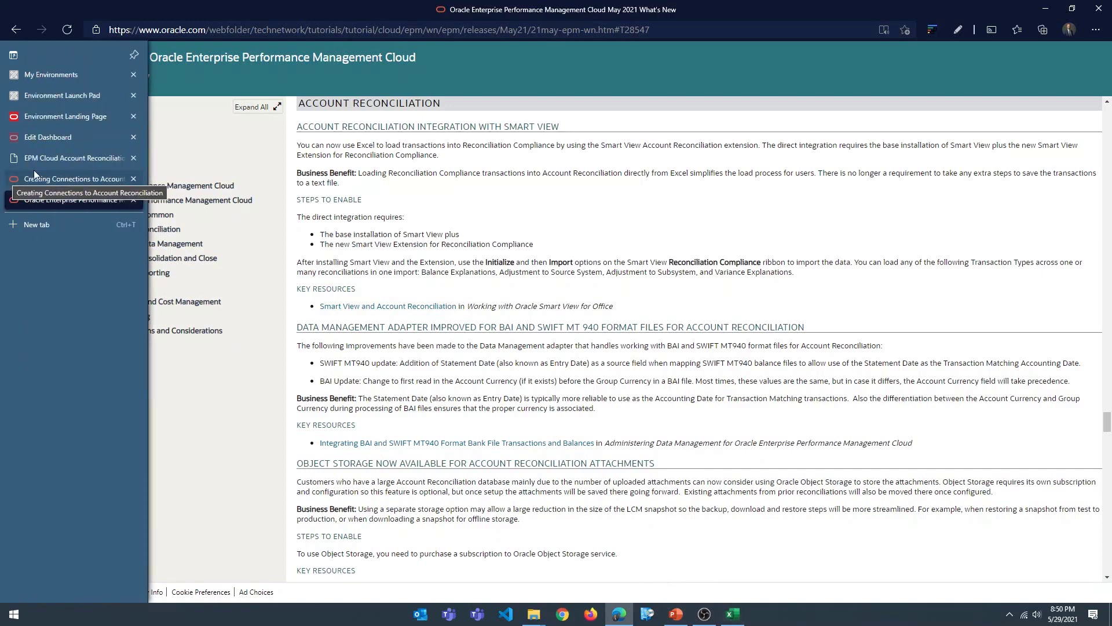
{"action": "left_click", "coordinate": [70, 158]}
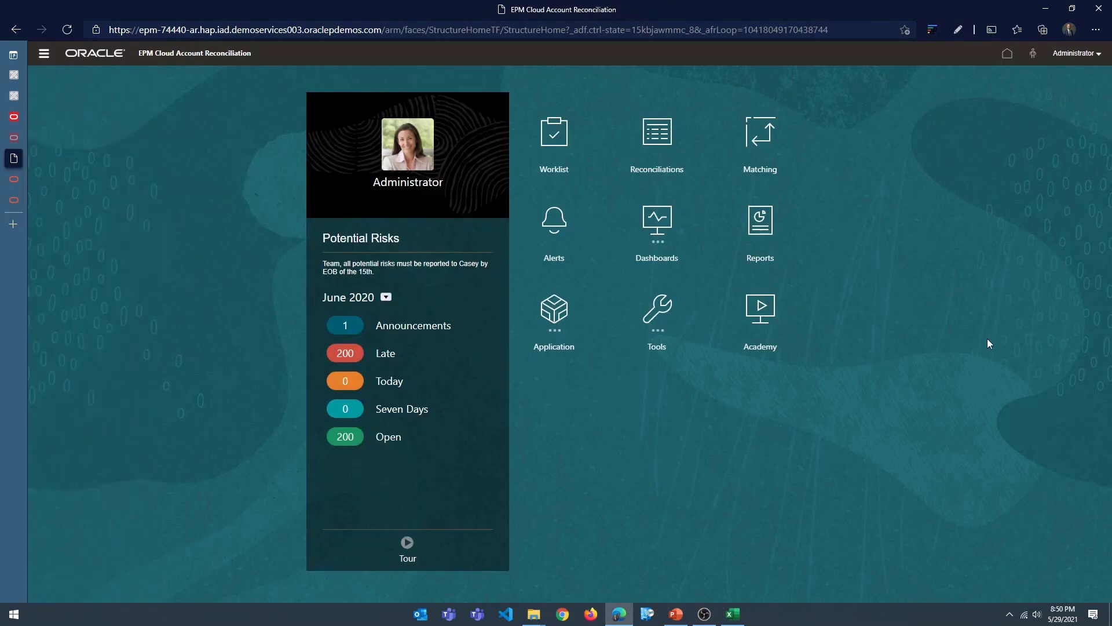
{"action": "left_click", "coordinate": [1097, 55]}
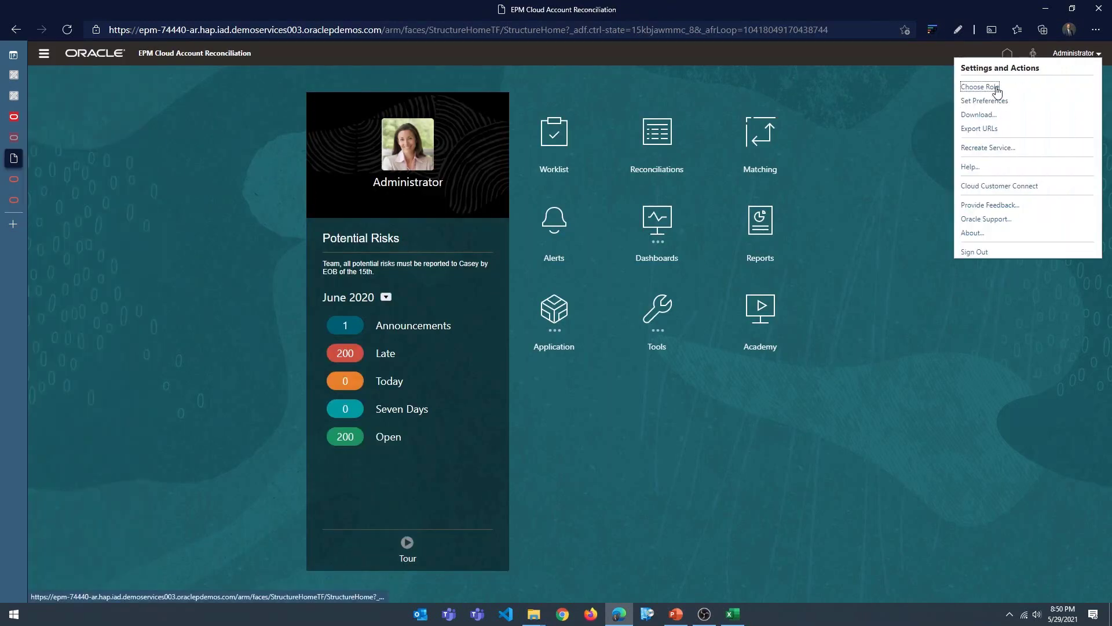
{"action": "left_click", "coordinate": [980, 86]}
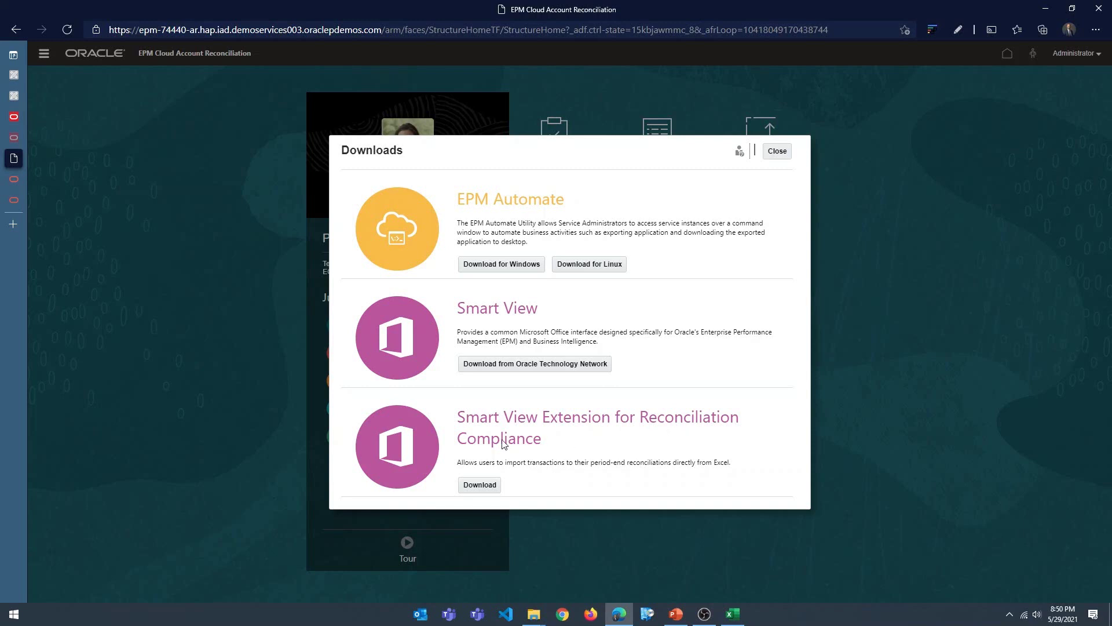
{"action": "left_click", "coordinate": [778, 151]}
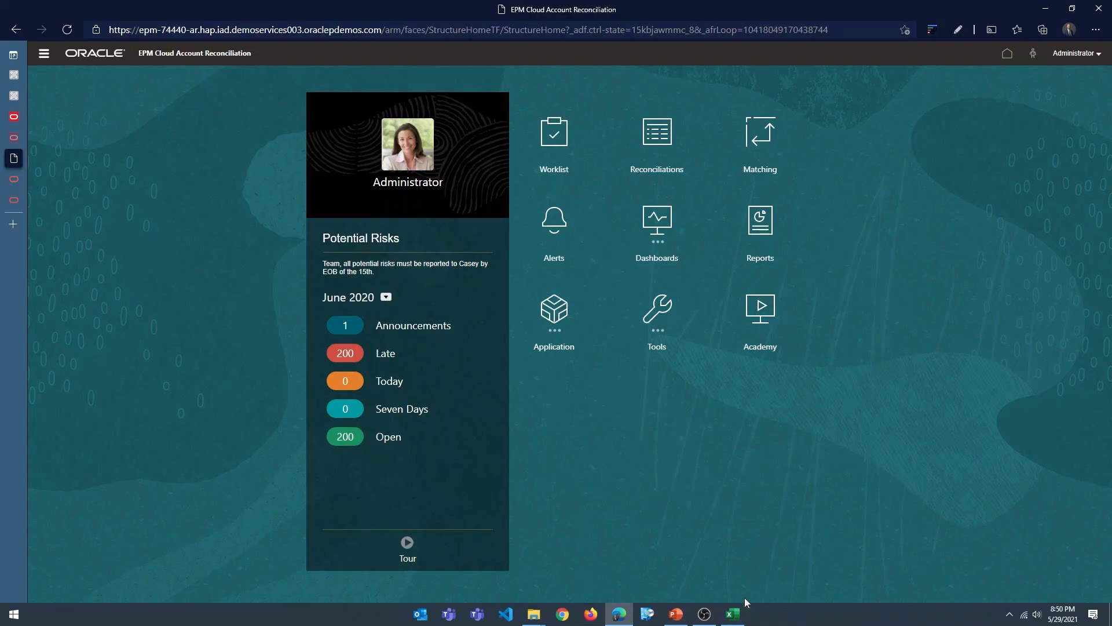
{"action": "left_click", "coordinate": [735, 612]}
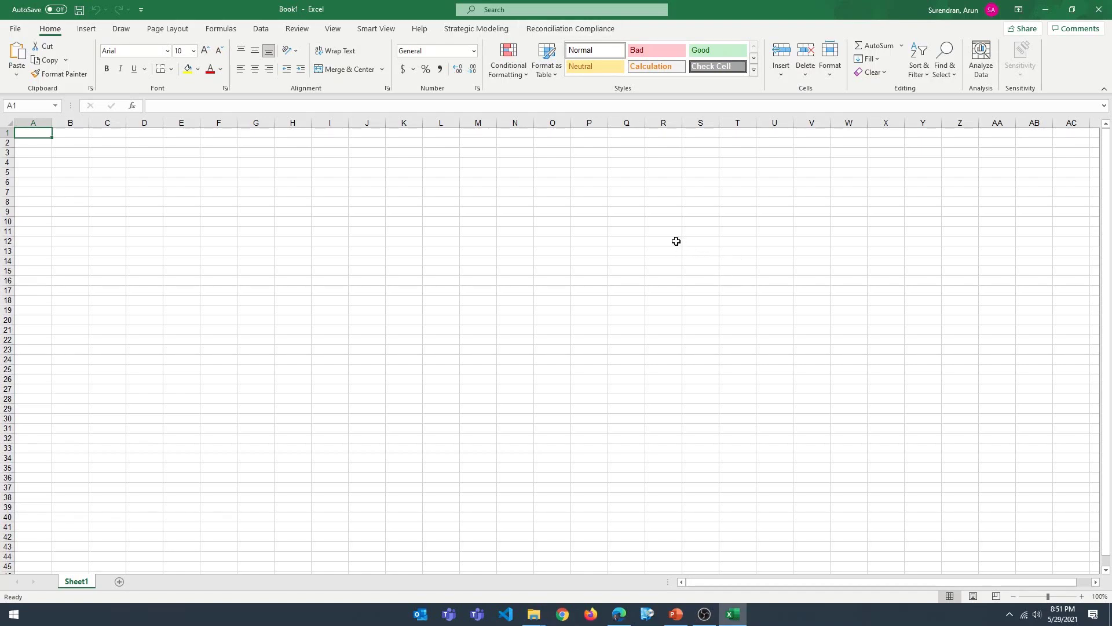
Switch to the browser and examine the URL syntax in the Creating Connections to Account Reconciliation guide, marking its serviceURL part.
{"action": "left_click", "coordinate": [619, 615]}
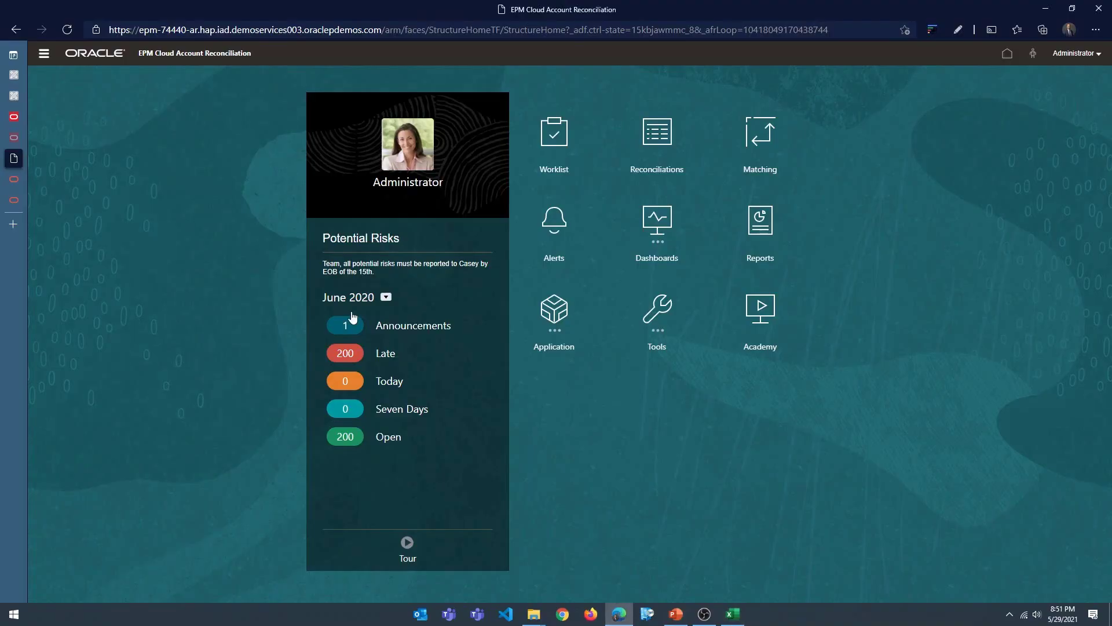
{"action": "left_click", "coordinate": [14, 179]}
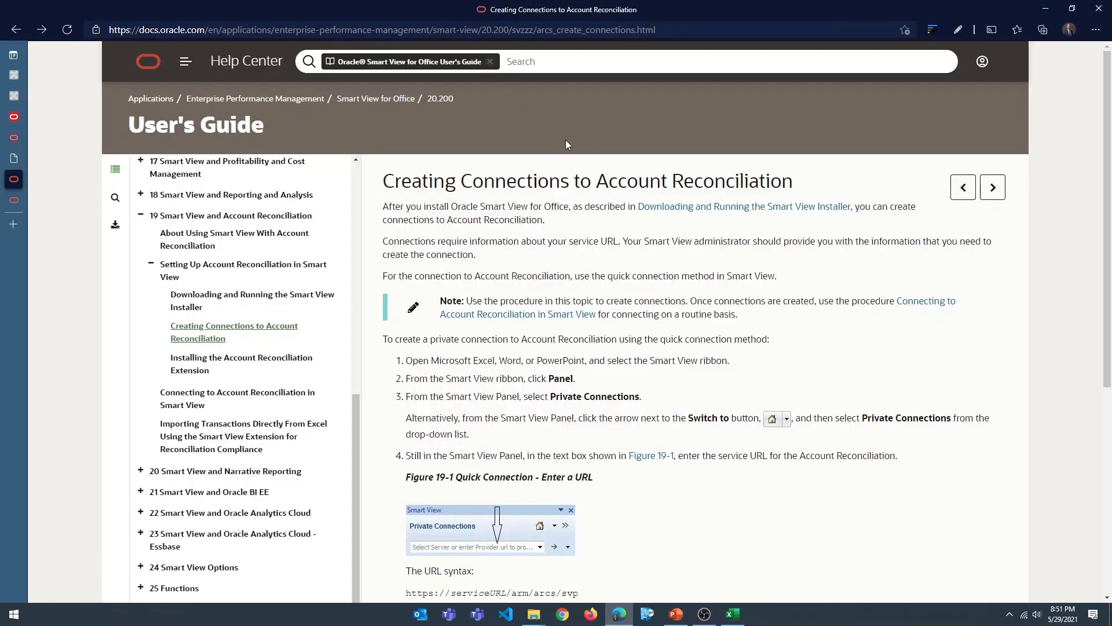
{"action": "scroll", "coordinate": [811, 371], "scroll_direction": "down", "scroll_amount": 3}
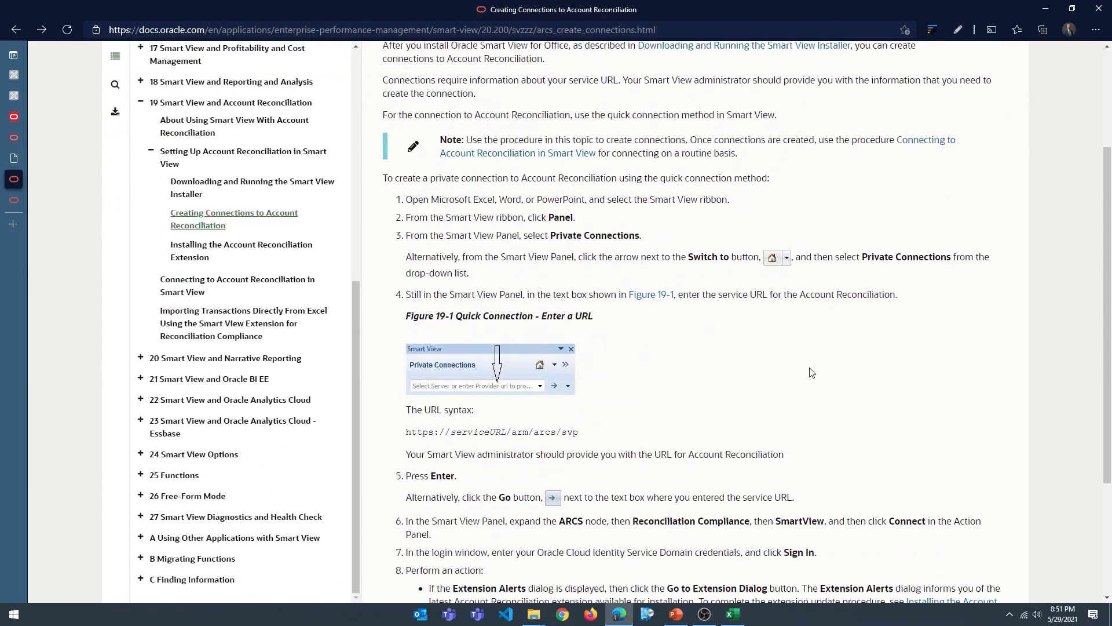
{"action": "scroll", "coordinate": [688, 331], "scroll_direction": "down", "scroll_amount": 2}
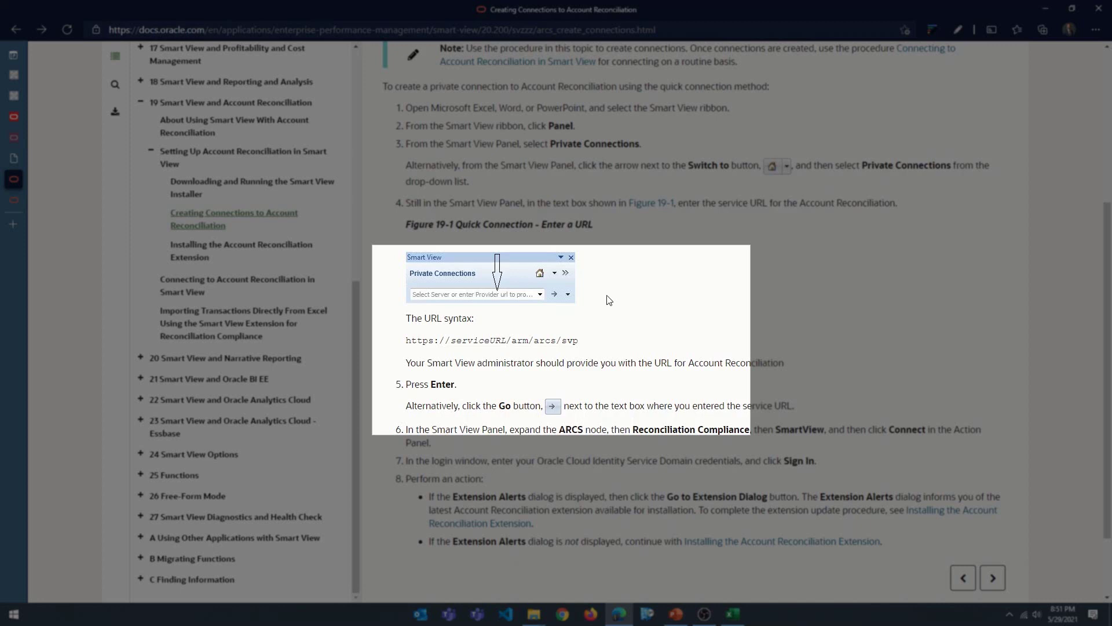
{"action": "left_click_drag", "start_coordinate": [406, 342], "coordinate": [584, 345]}
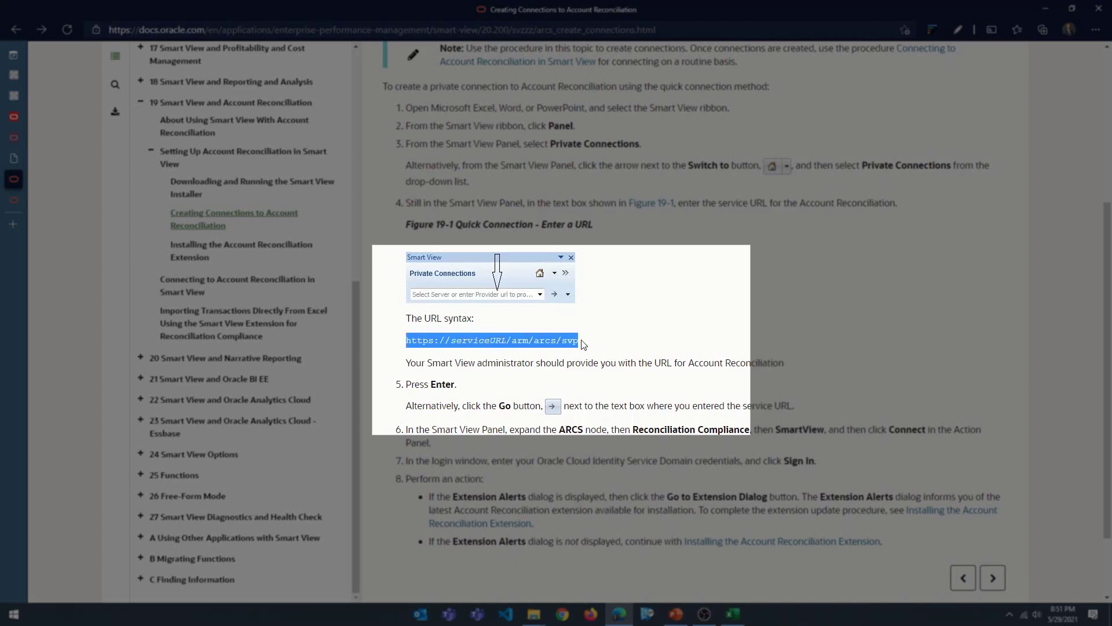
{"action": "left_click", "coordinate": [508, 341]}
{"action": "left_click_drag", "start_coordinate": [508, 340], "coordinate": [451, 340]}
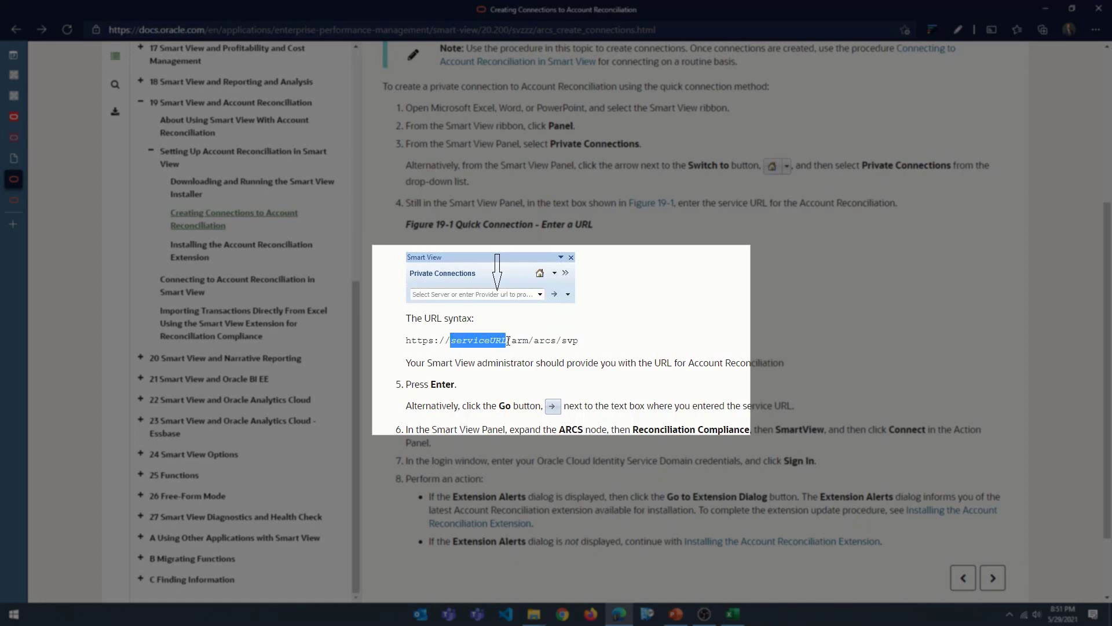
{"action": "left_click_drag", "start_coordinate": [506, 340], "coordinate": [528, 341]}
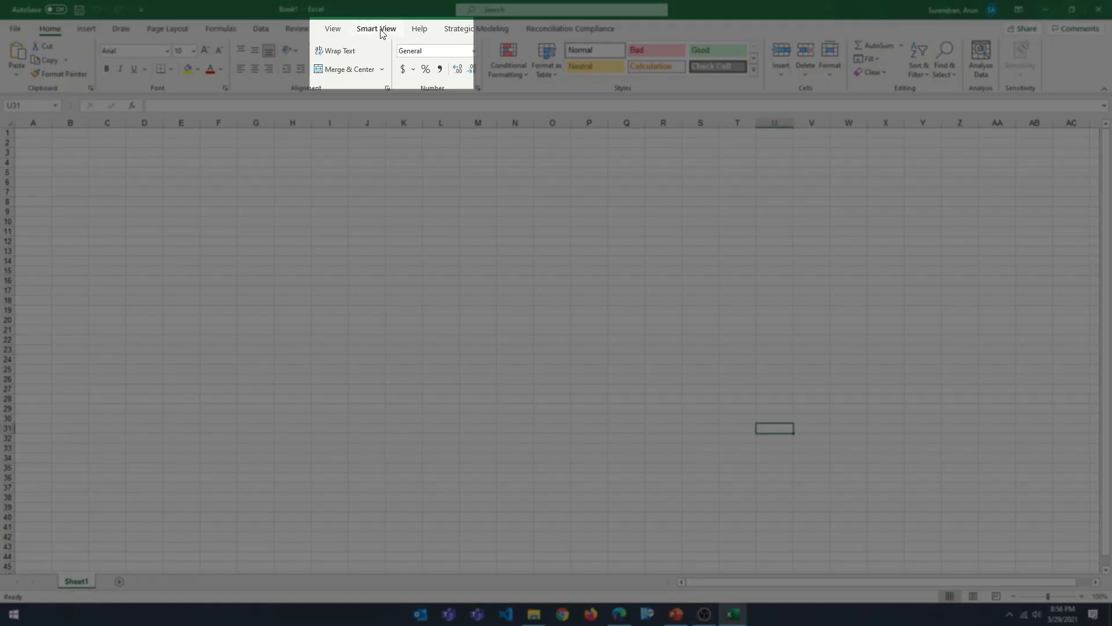
In Excel, open Smart View's private connections and load the ARCS connection.
{"action": "left_click", "coordinate": [380, 32]}
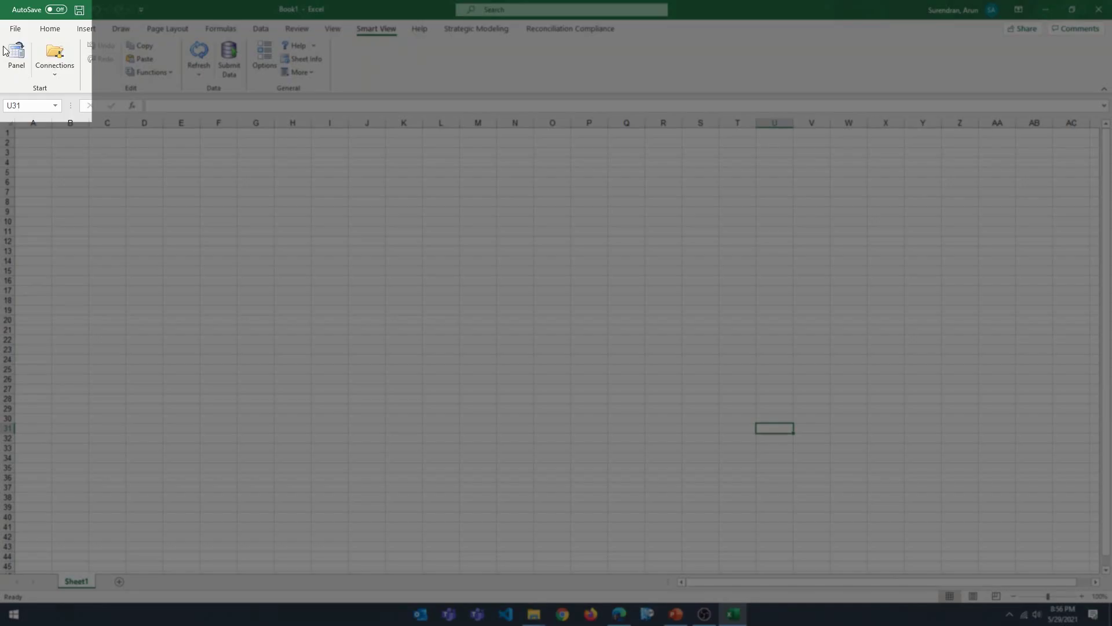
{"action": "left_click", "coordinate": [16, 55]}
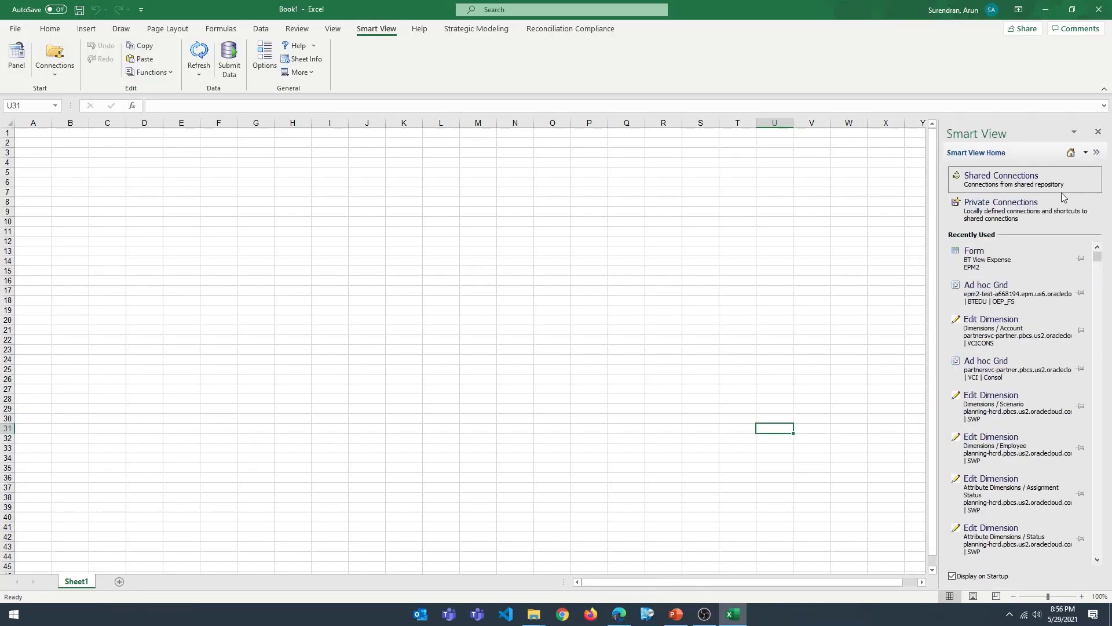
{"action": "left_click", "coordinate": [1011, 215]}
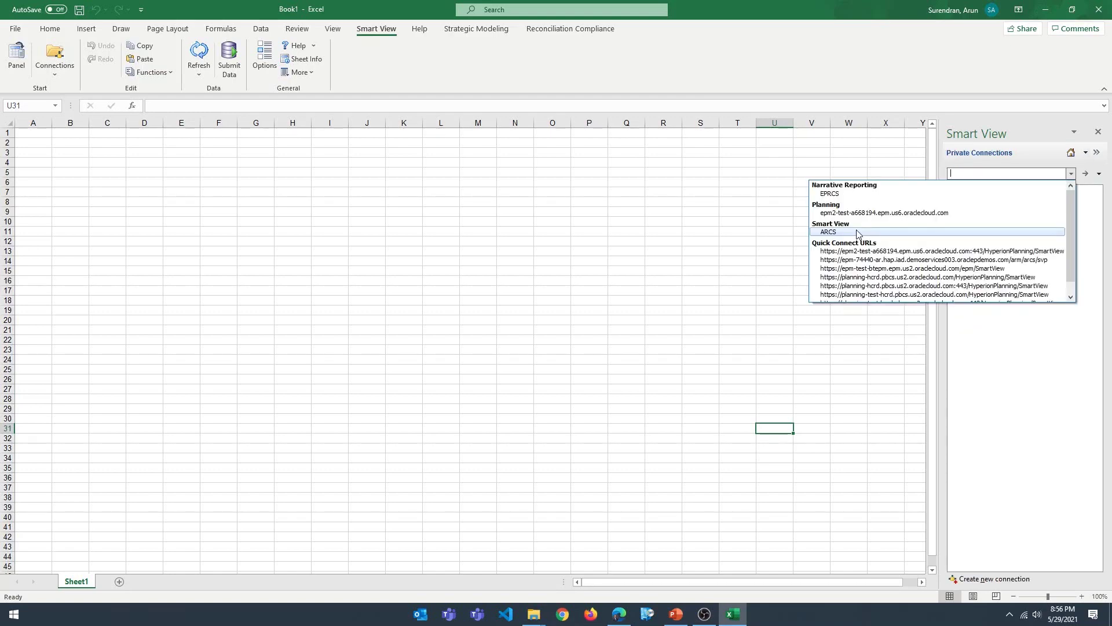
{"action": "left_click", "coordinate": [827, 233]}
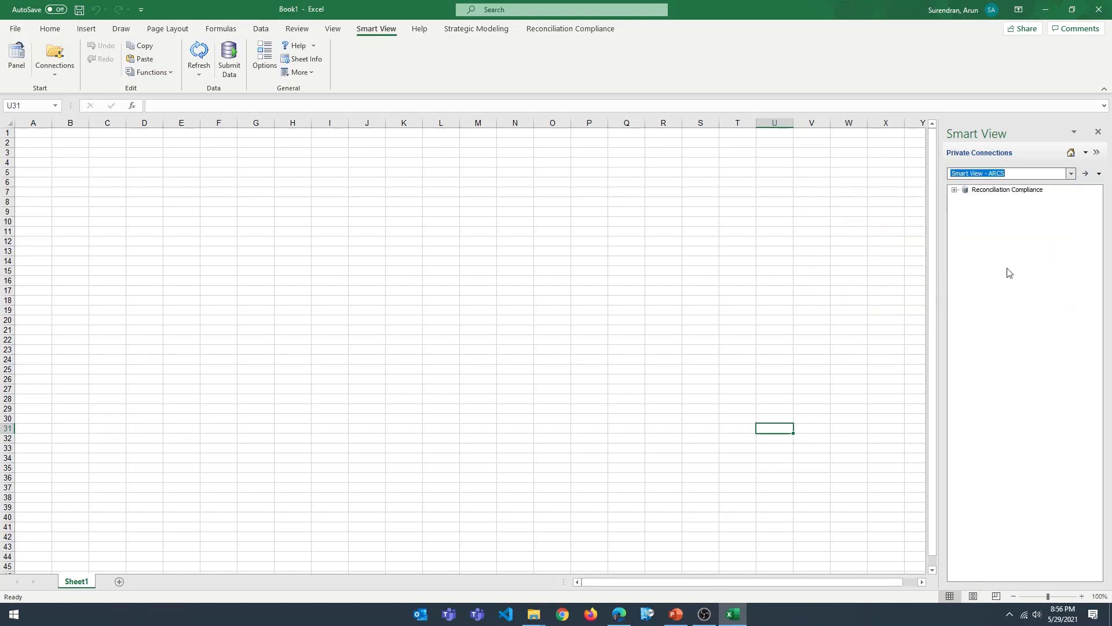
Connect to the SmartView - ARCS Reconciliation Compliance node and show the Reconciliation Compliance commands.
{"action": "left_click", "coordinate": [1007, 189]}
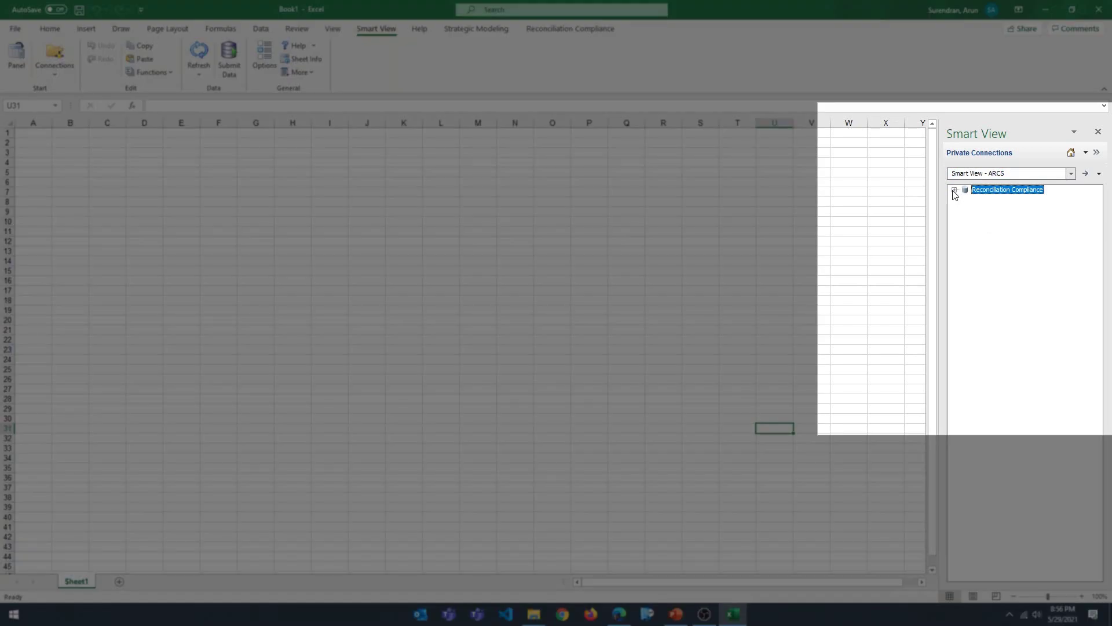
{"action": "left_click", "coordinate": [954, 189]}
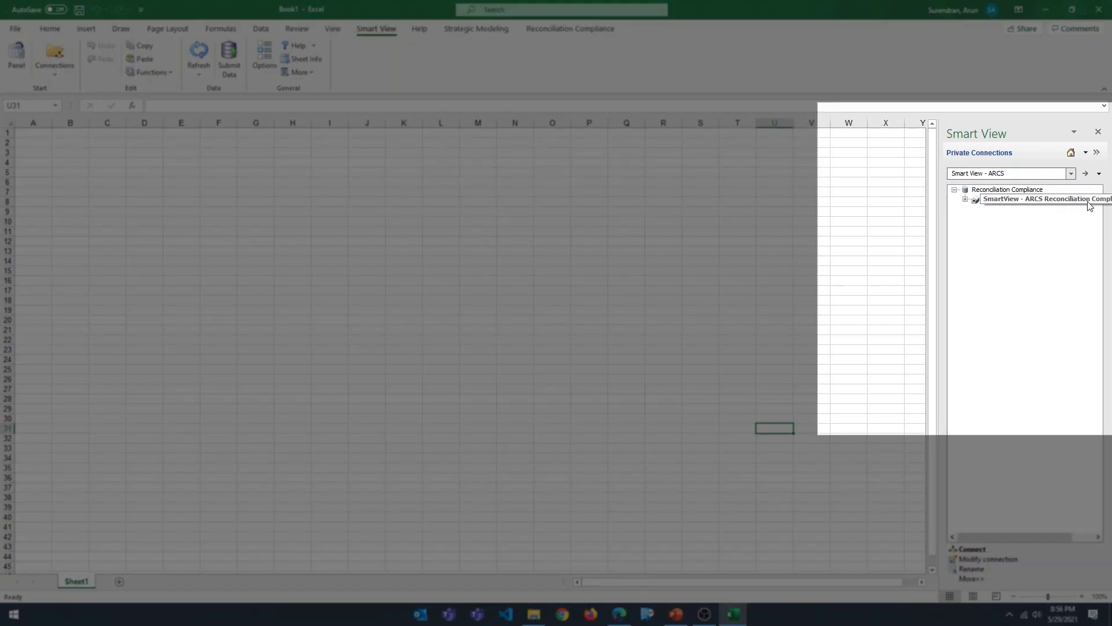
{"action": "right_click", "coordinate": [1024, 204]}
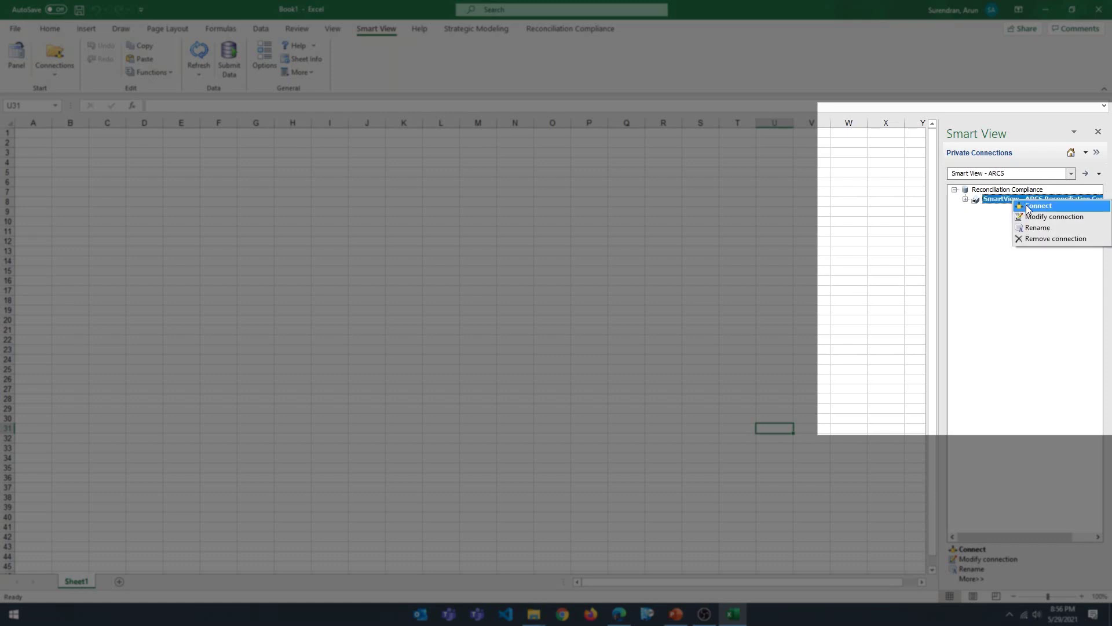
{"action": "left_click", "coordinate": [1028, 207]}
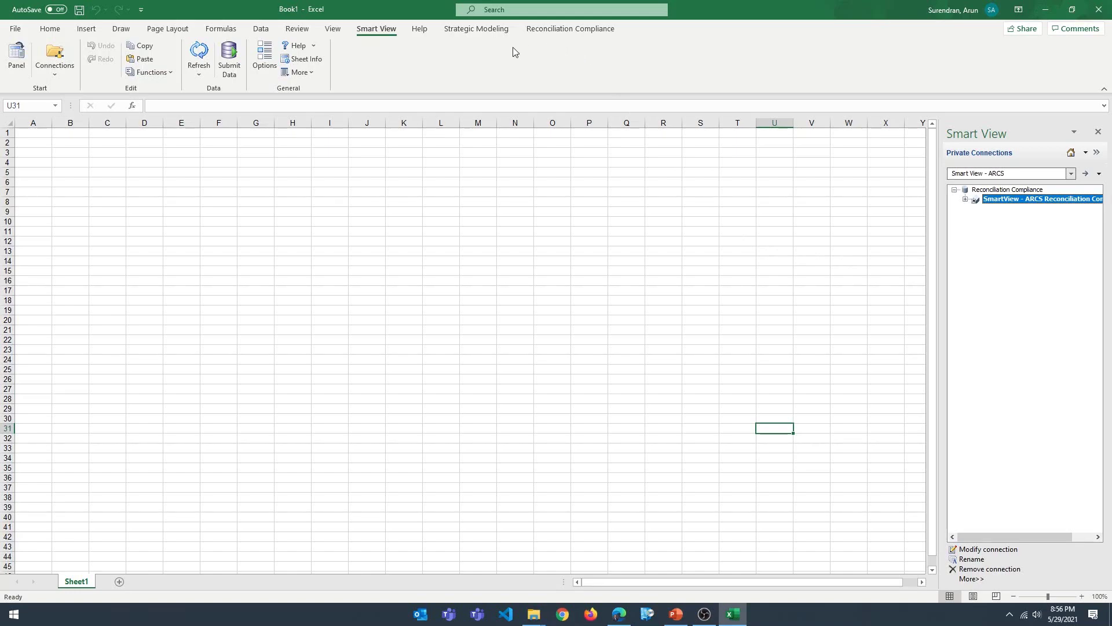
{"action": "left_click", "coordinate": [585, 30]}
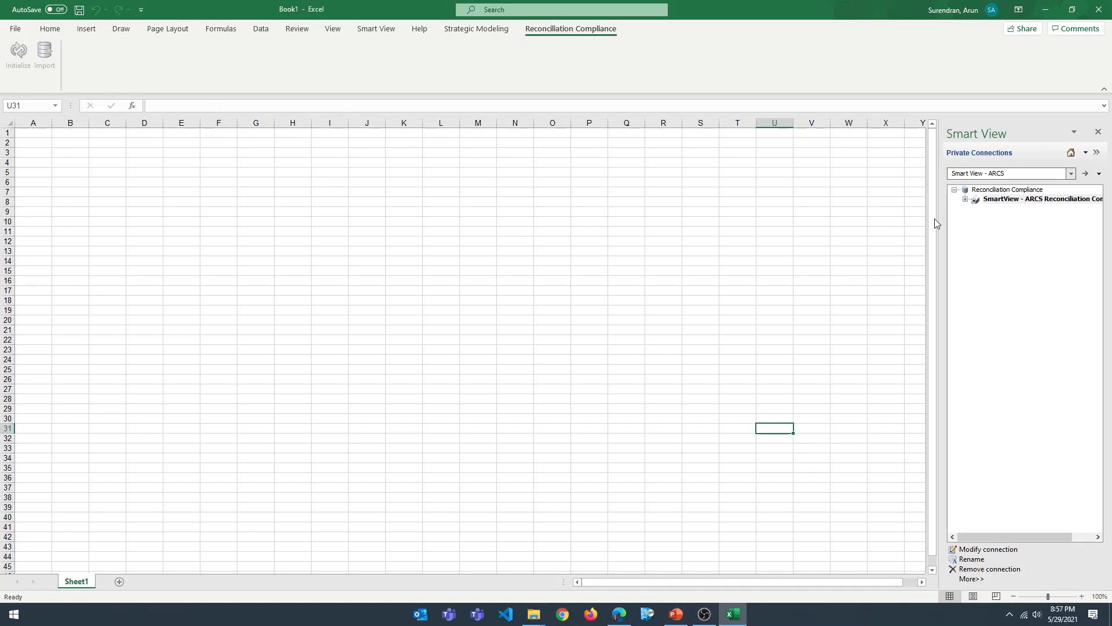
Disconnect the SmartView - ARCS Reconciliation Compliance node, reconnect to it and expand its contents.
{"action": "left_click", "coordinate": [966, 199]}
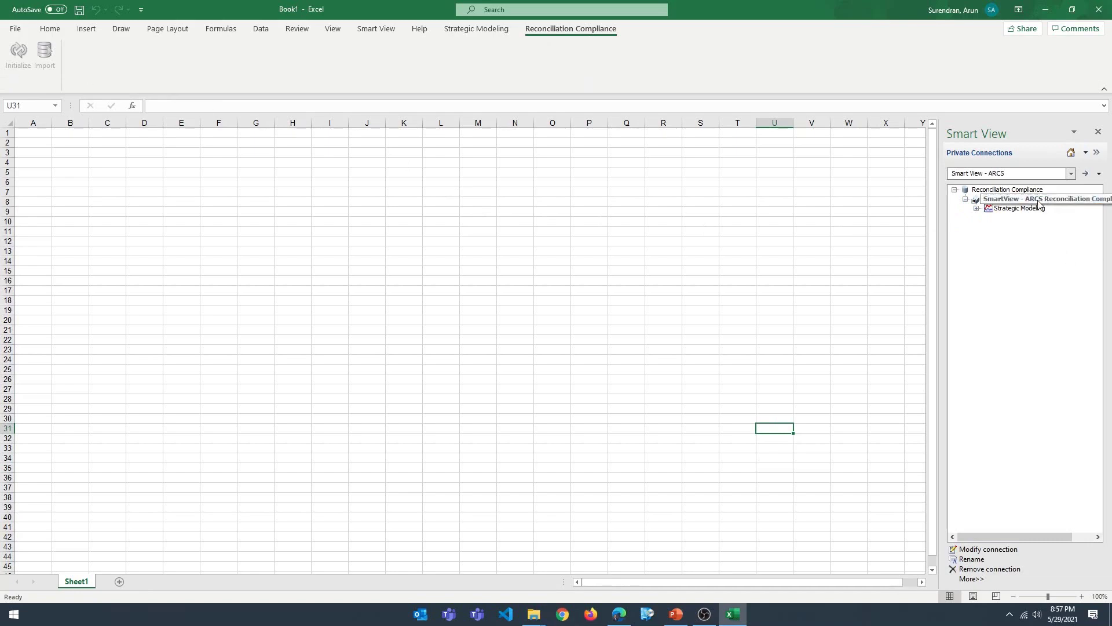
{"action": "left_click", "coordinate": [970, 579]}
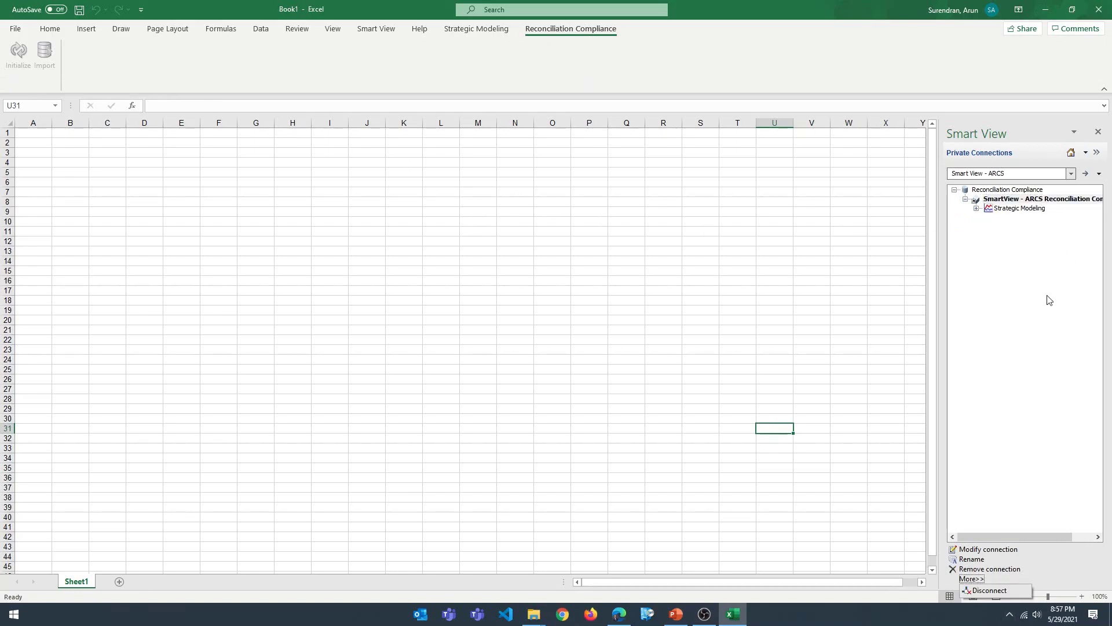
{"action": "left_click", "coordinate": [990, 591]}
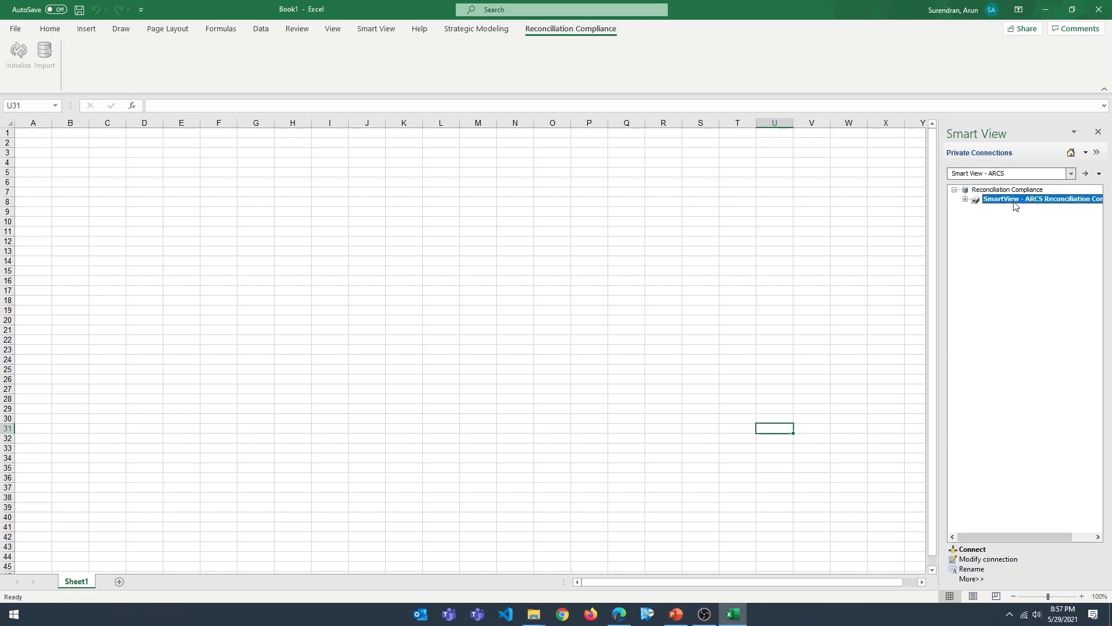
{"action": "right_click", "coordinate": [1014, 206]}
{"action": "left_click", "coordinate": [1022, 203]}
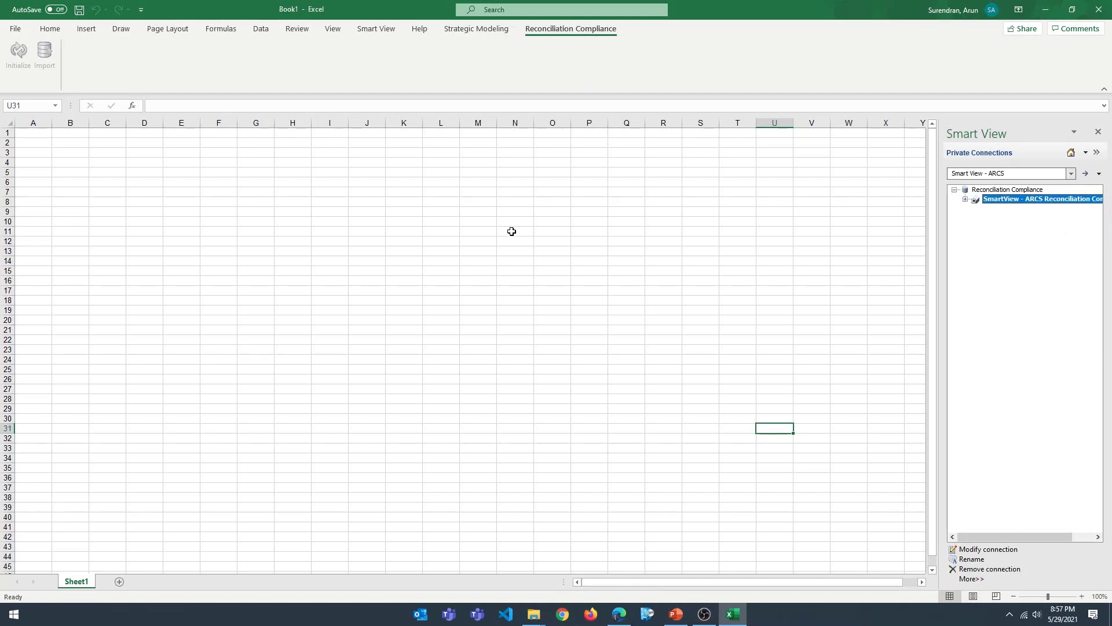
{"action": "double_click", "coordinate": [970, 203]}
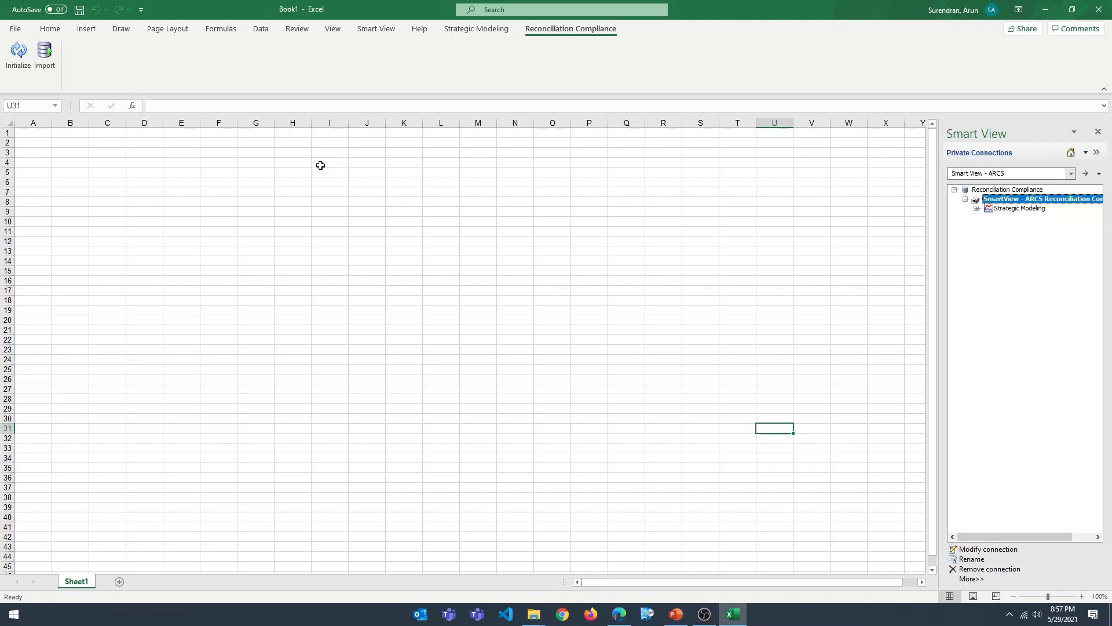
Switch to Account Reconciliation in the browser and open the Accounts Payable reconciliation with the -10,000.00 USD unexplained difference.
{"action": "left_click", "coordinate": [619, 614]}
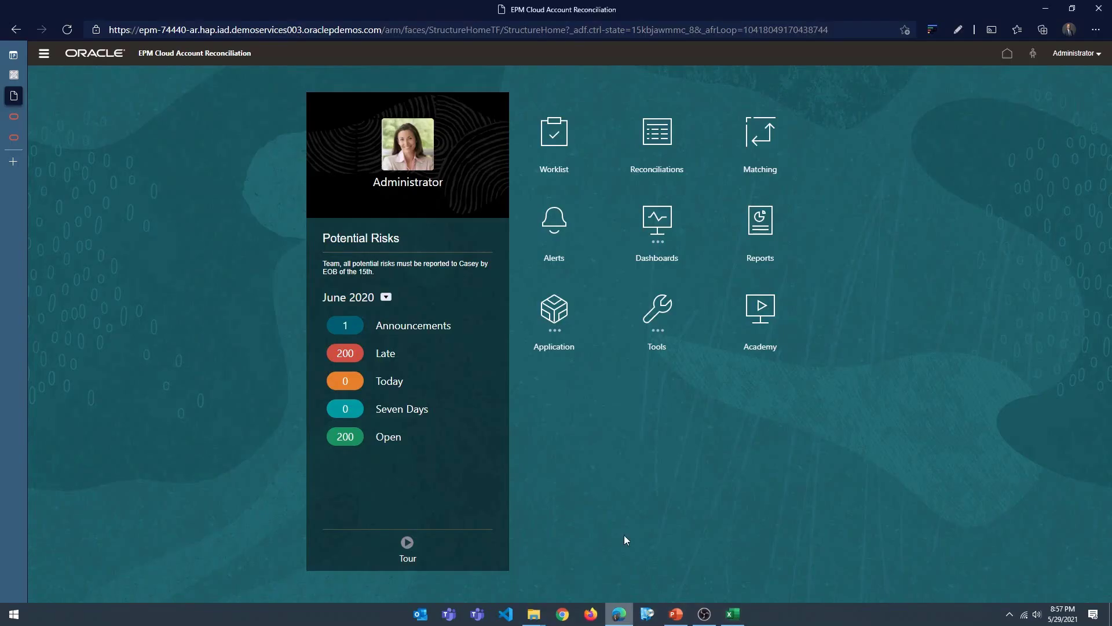
{"action": "left_click", "coordinate": [660, 140]}
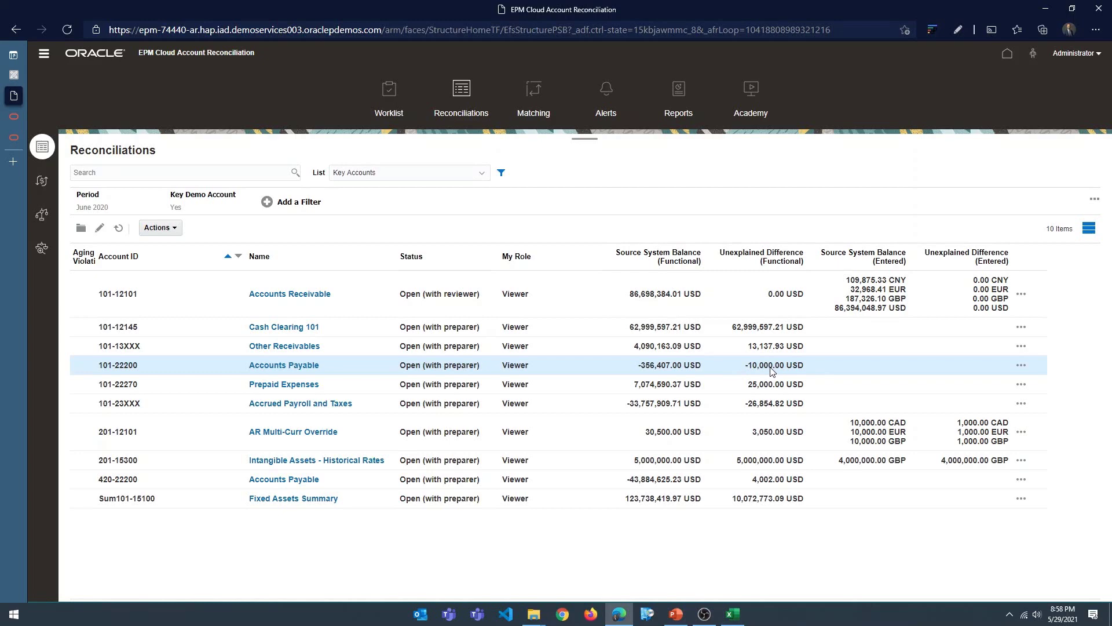
{"action": "left_click", "coordinate": [287, 366]}
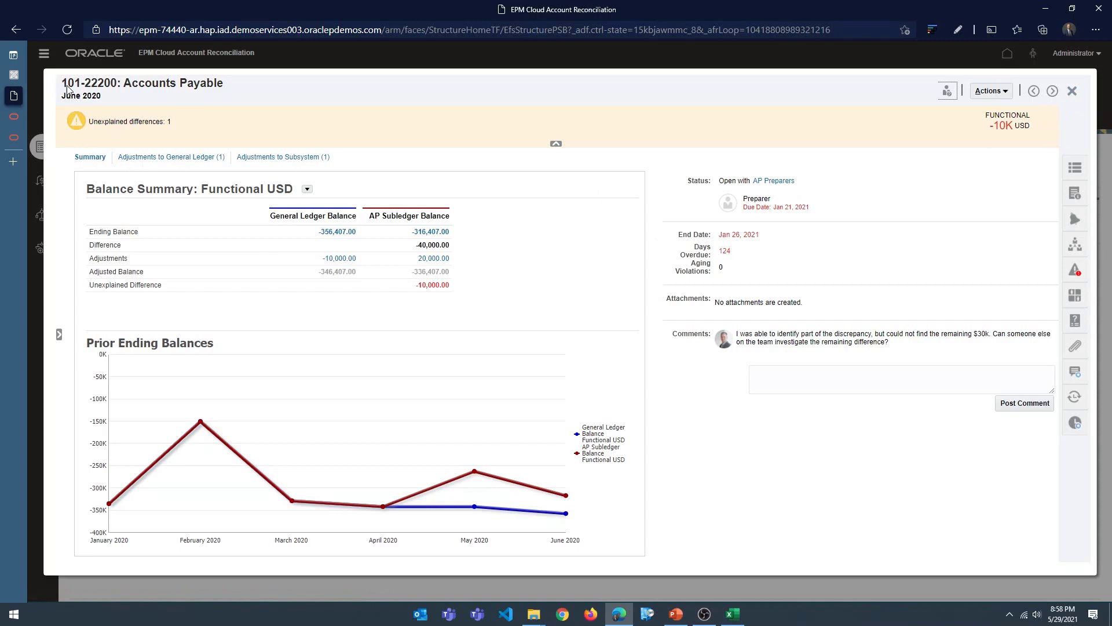
Copy the account ID from the heading of the open Accounts Payable reconciliation.
{"action": "left_click_drag", "start_coordinate": [62, 90], "coordinate": [118, 91]}
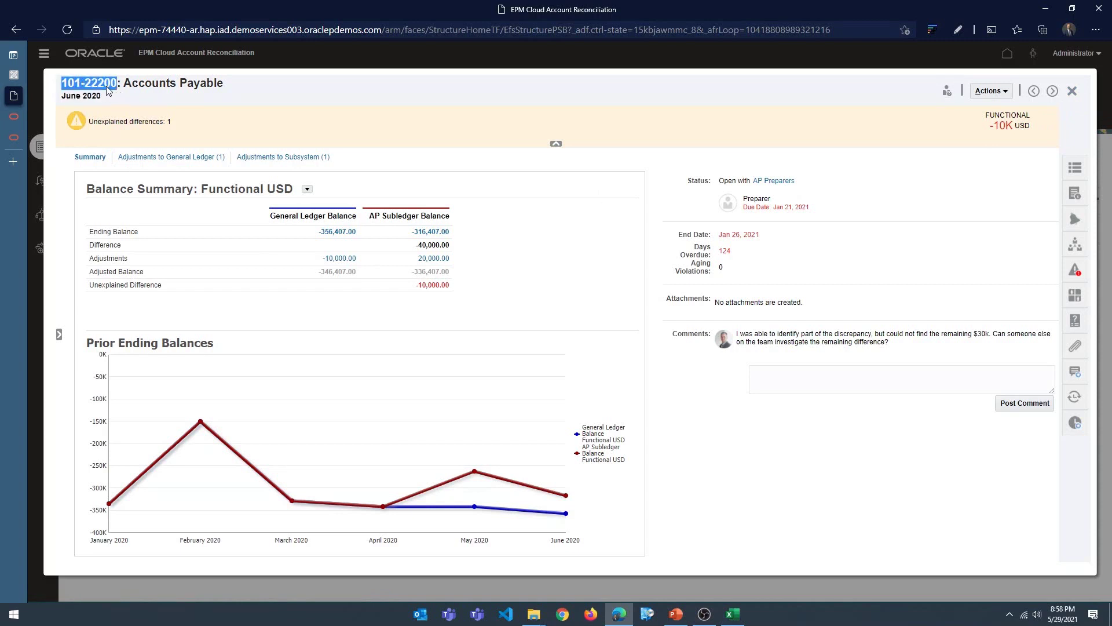
{"action": "right_click", "coordinate": [108, 90]}
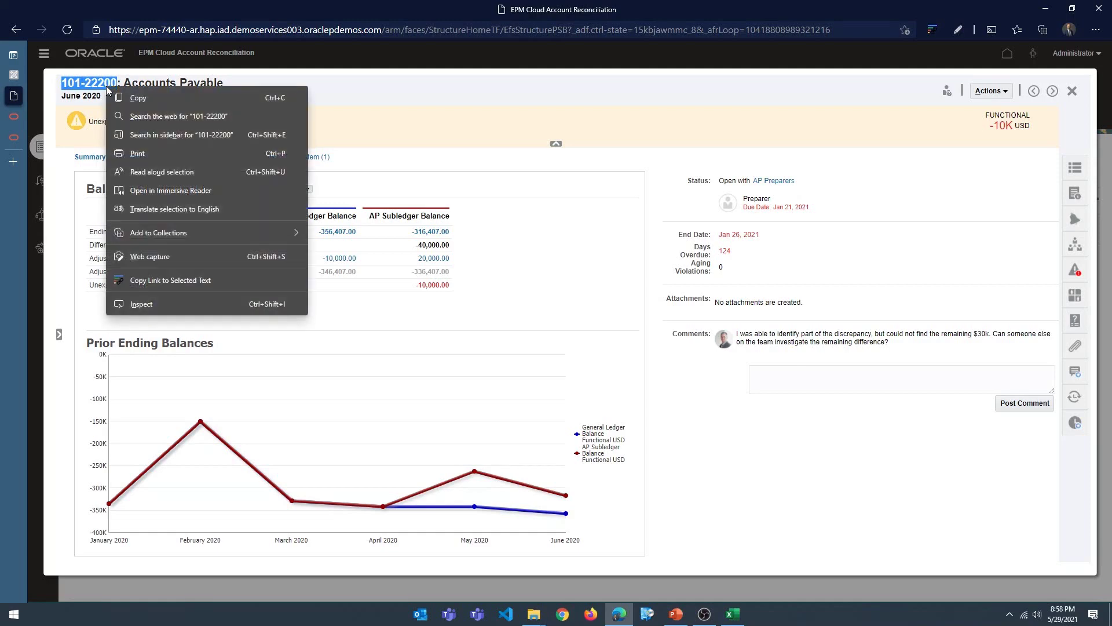
{"action": "left_click", "coordinate": [135, 98]}
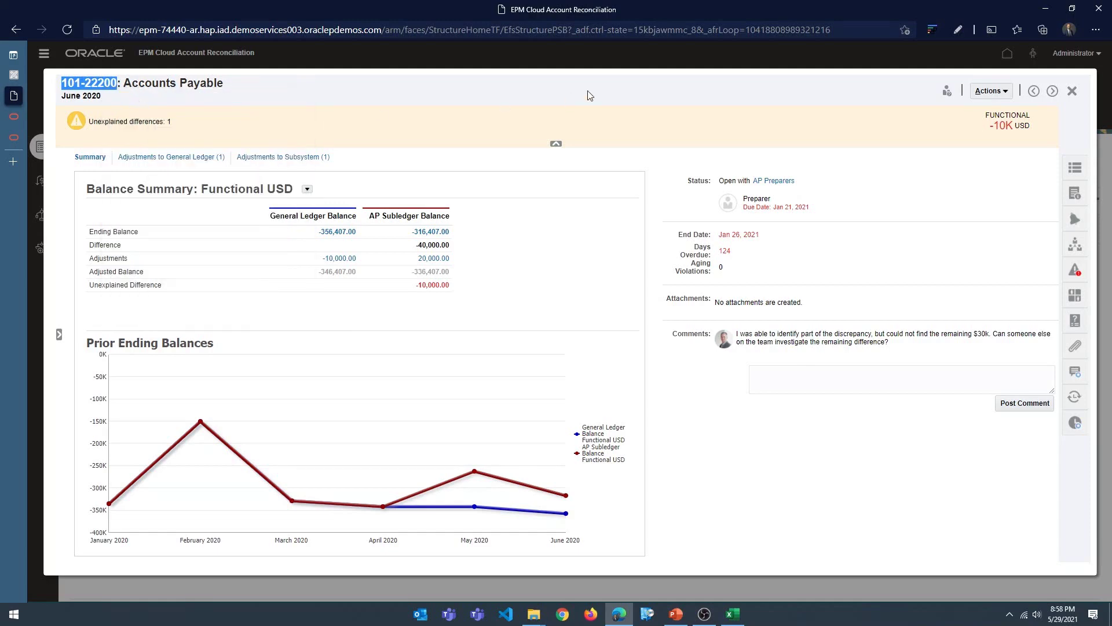
Switch to Excel and initialize the sheet for Adjustment to Subsystem transactions using the Accounts Payable format.
{"action": "left_click", "coordinate": [734, 615]}
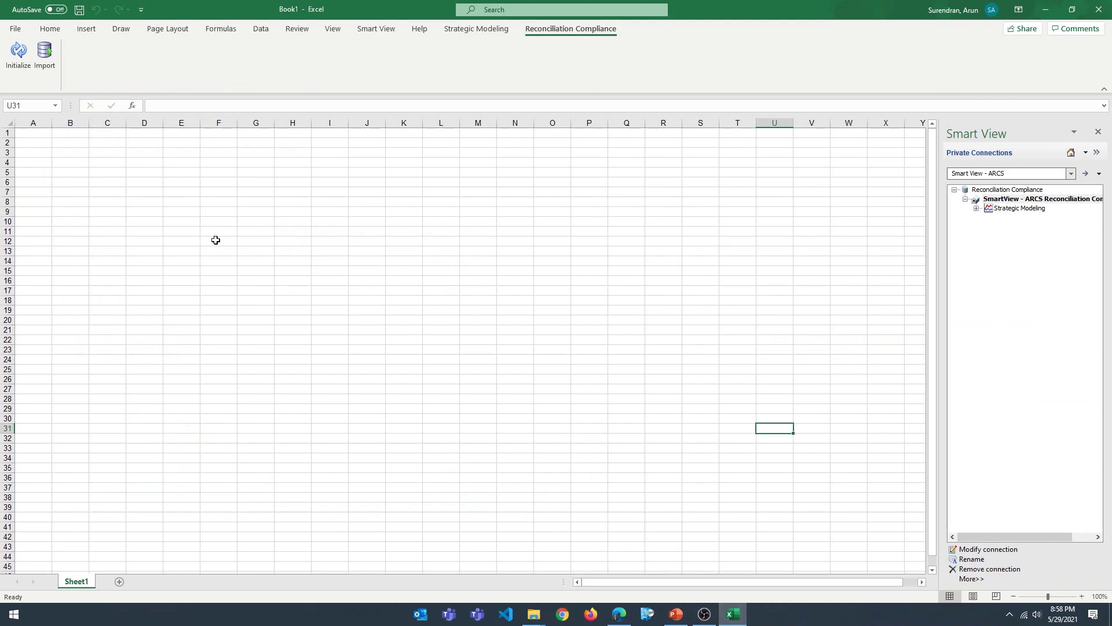
{"action": "left_click", "coordinate": [16, 54]}
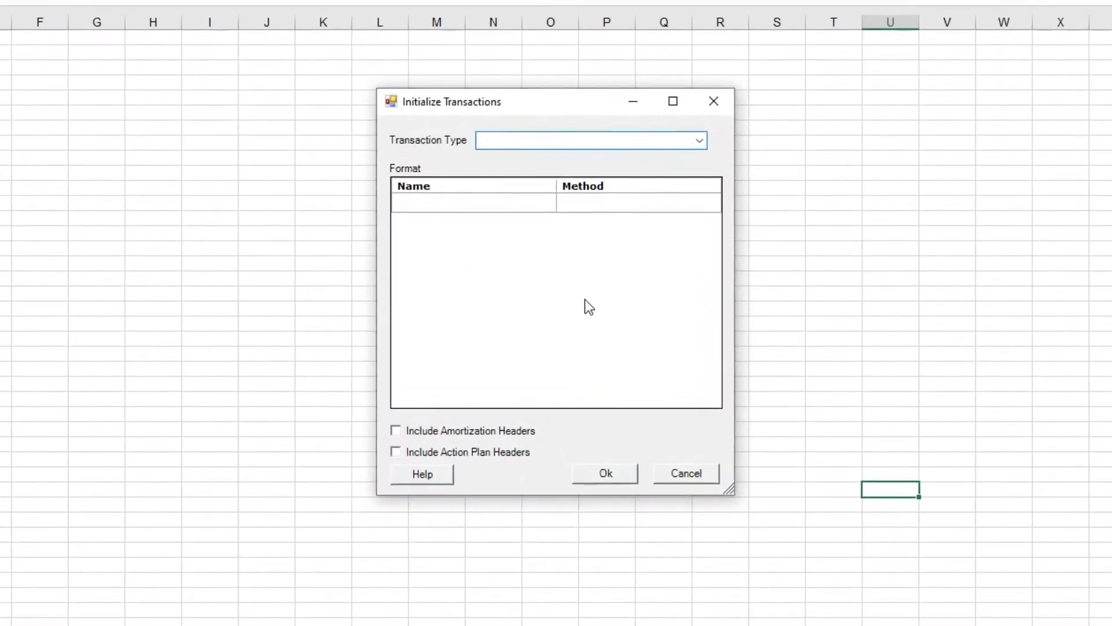
{"action": "left_click", "coordinate": [702, 140]}
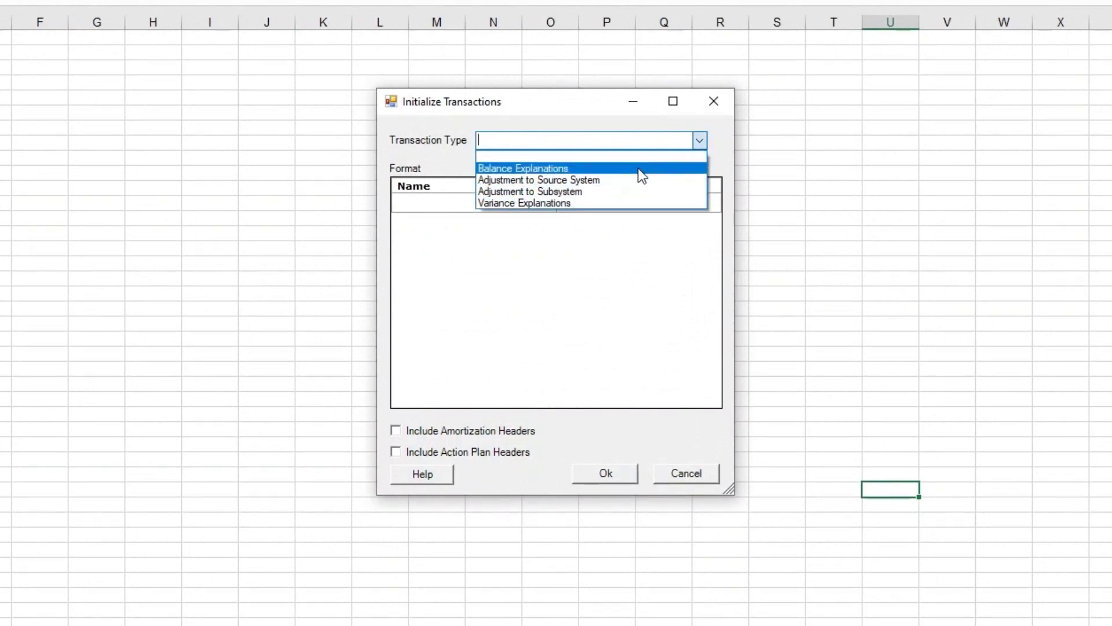
{"action": "left_click", "coordinate": [609, 194]}
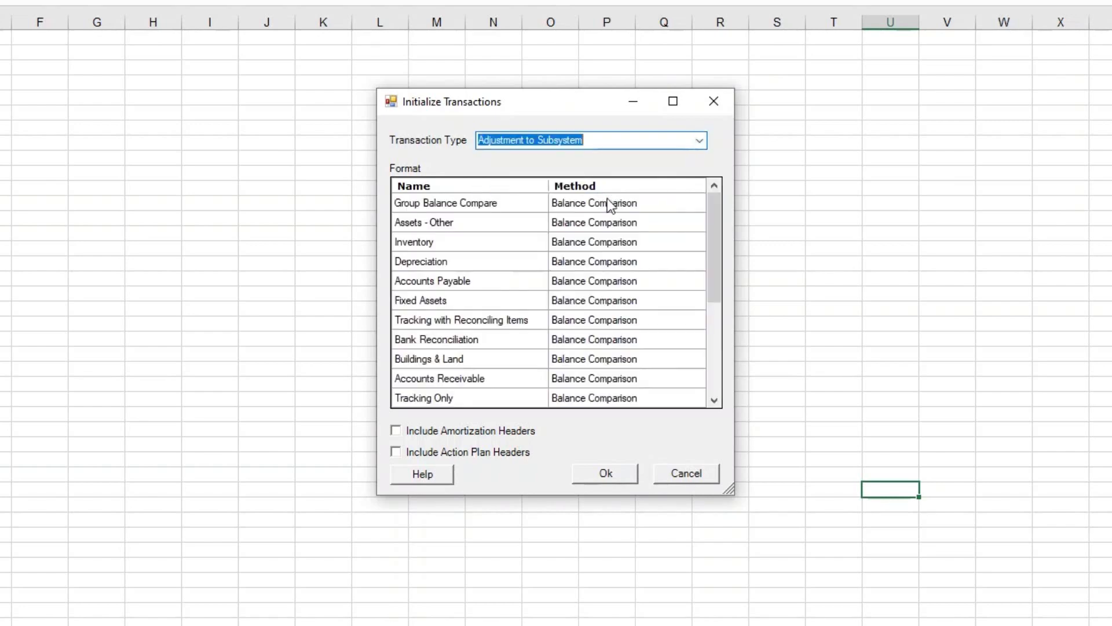
{"action": "left_click", "coordinate": [470, 283]}
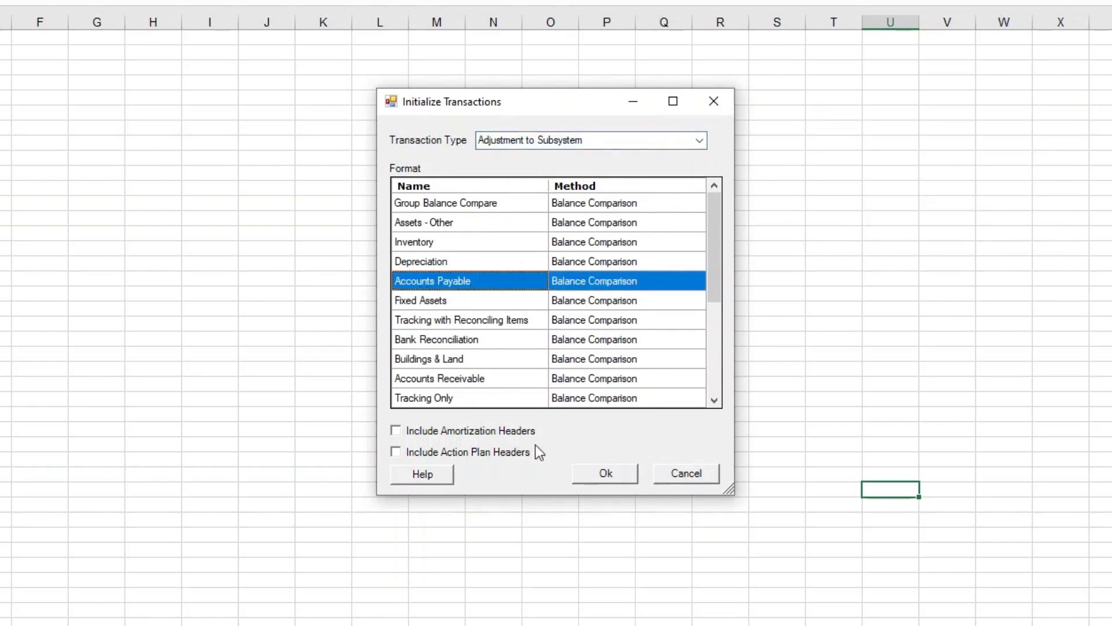
{"action": "left_click", "coordinate": [604, 473]}
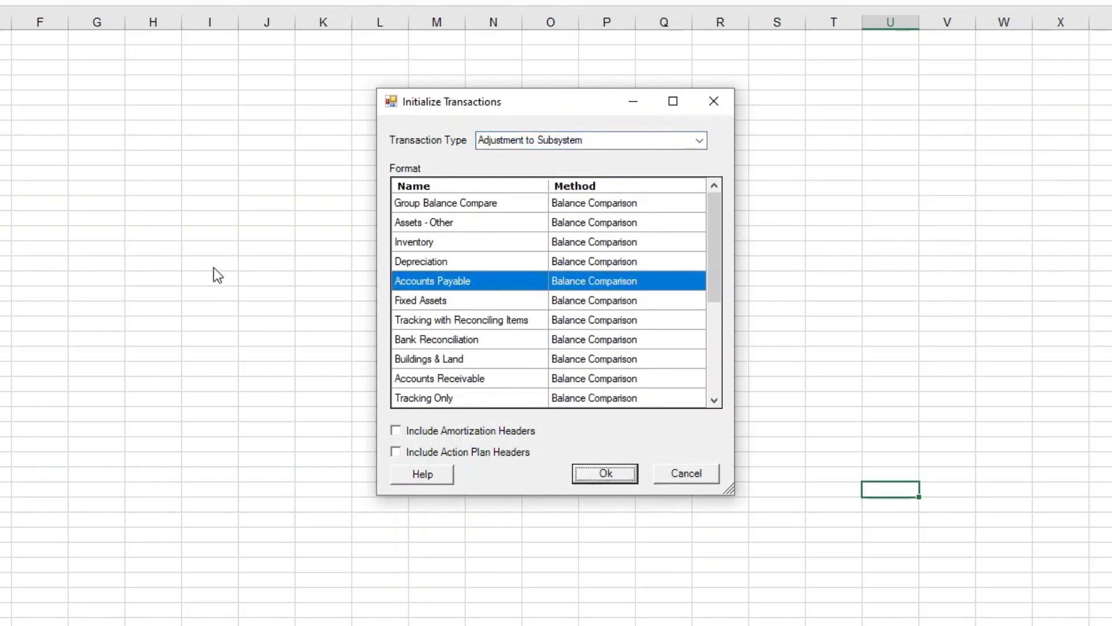
{"action": "left_click", "coordinate": [626, 473]}
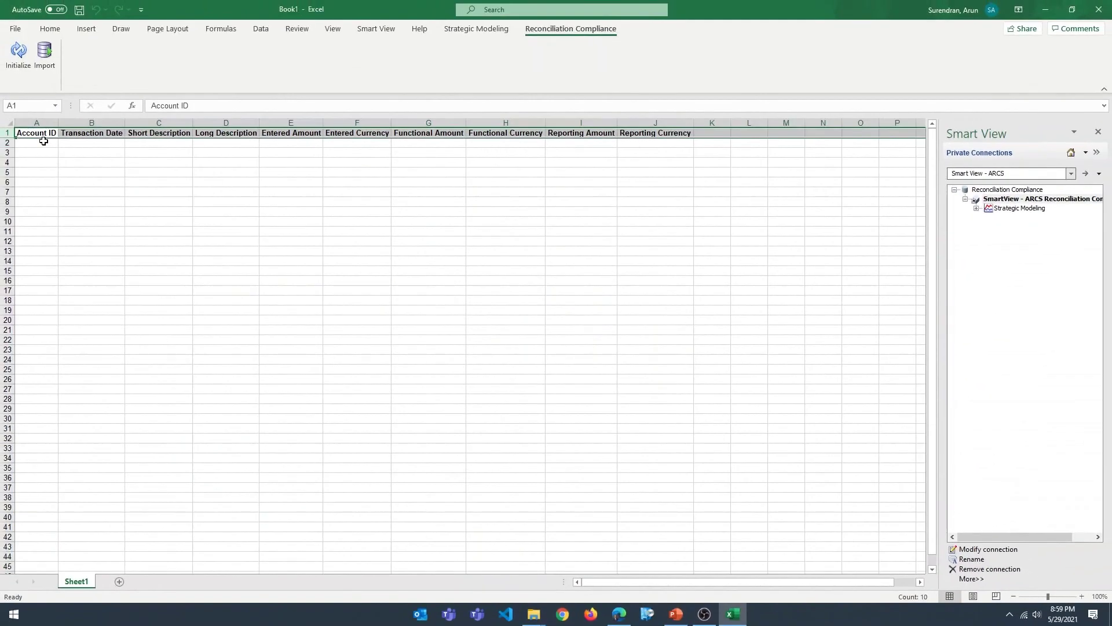
Fill in row 2 with the copied Accounts Payable account ID and the transaction date 05/29/2021.
{"action": "left_click", "coordinate": [43, 143]}
{"action": "left_click", "coordinate": [36, 134]}
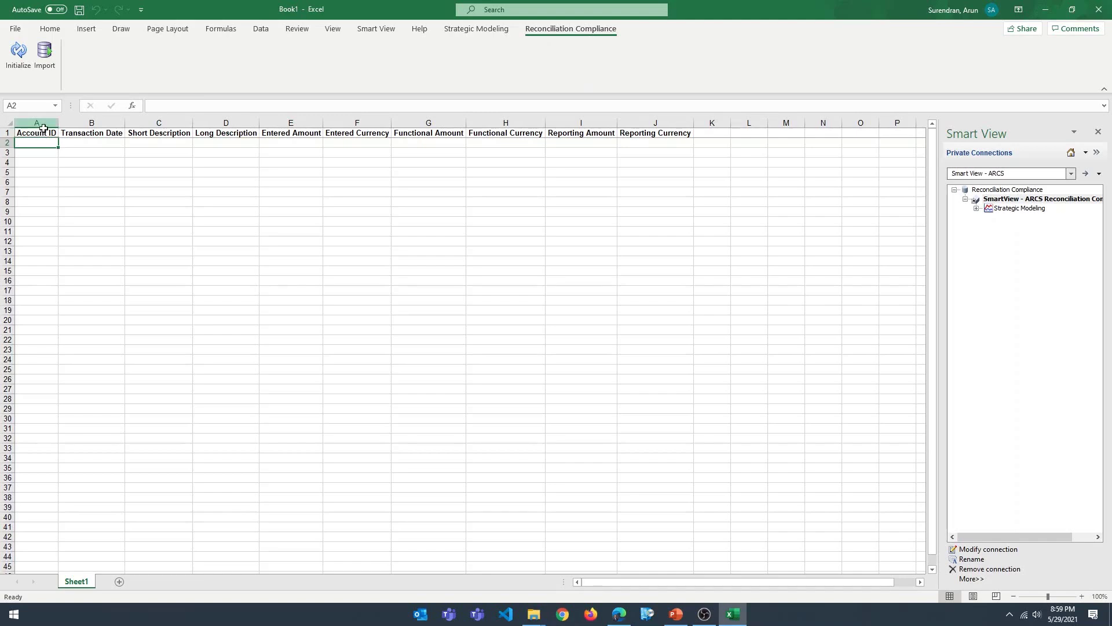
{"action": "left_click", "coordinate": [39, 145]}
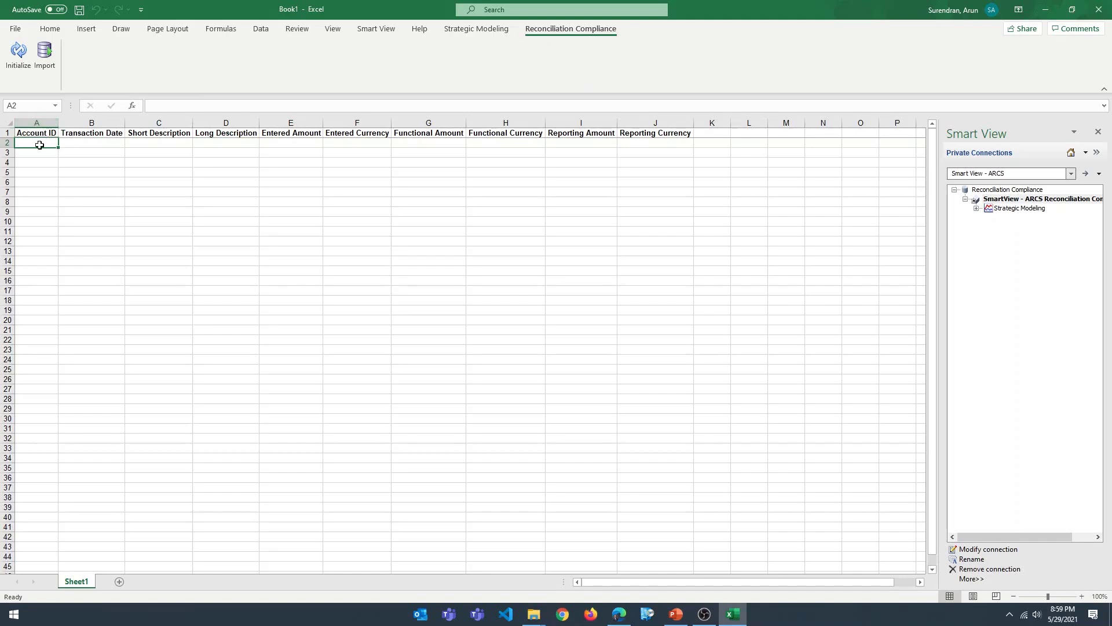
{"action": "left_click", "coordinate": [173, 105]}
{"action": "type", "text": "101-22200"}
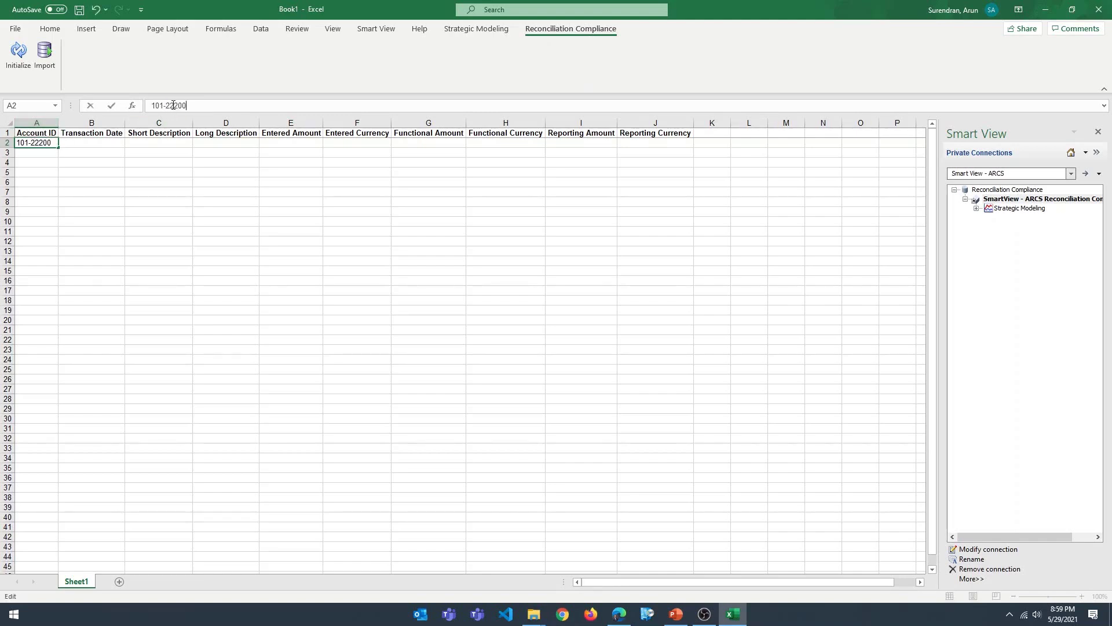
{"action": "key", "text": "Return"}
{"action": "left_click", "coordinate": [103, 143]}
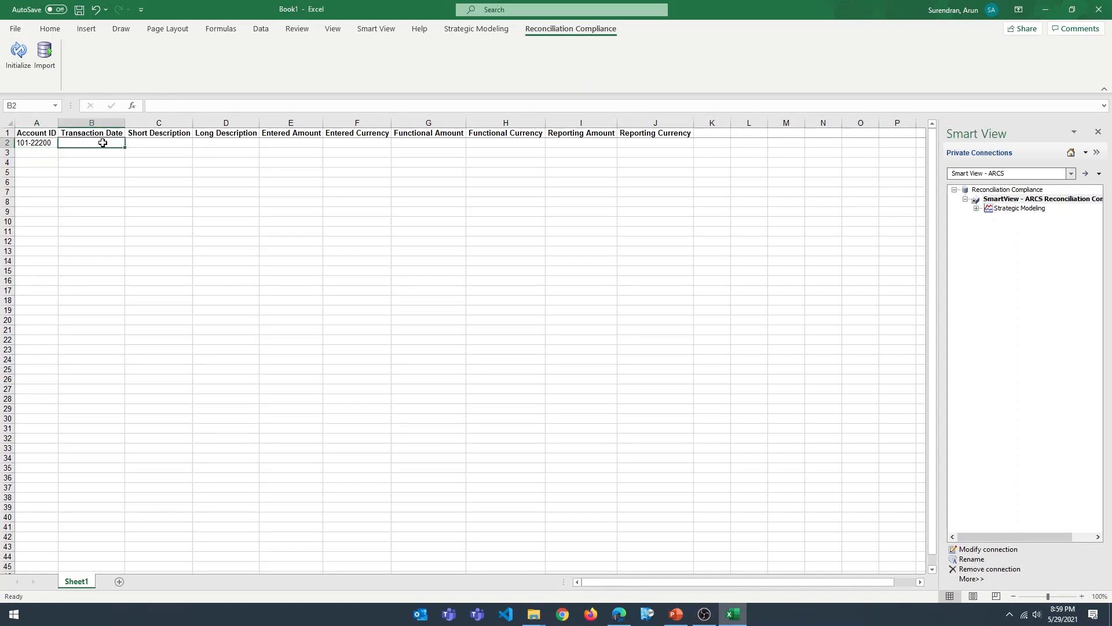
{"action": "type", "text": "05/2"}
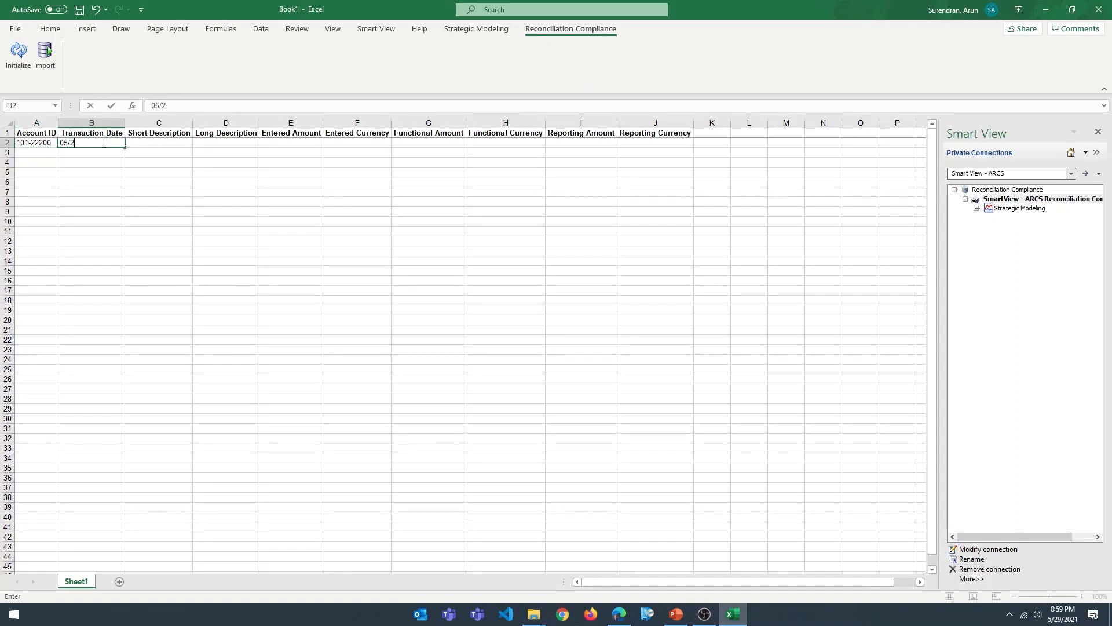
{"action": "type", "text": "9/2021"}
{"action": "key", "text": "Tab"}
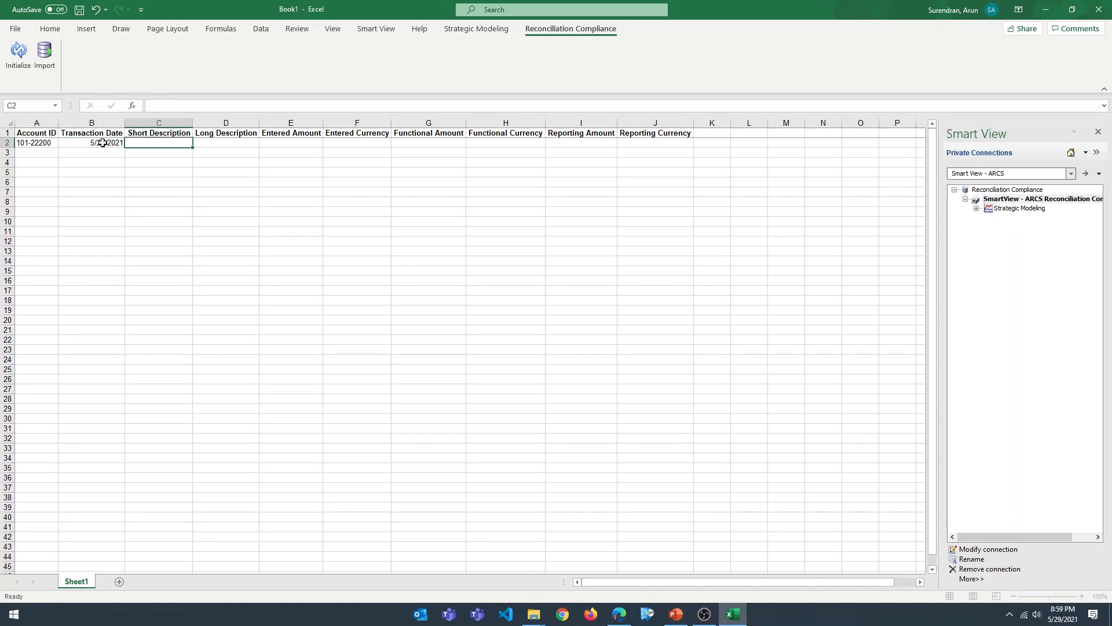
Enter the short description "Adjustment to AP Balance" and a functional amount of 5000.00 in row 2.
{"action": "type", "text": "Adjustment to AP Bal"}
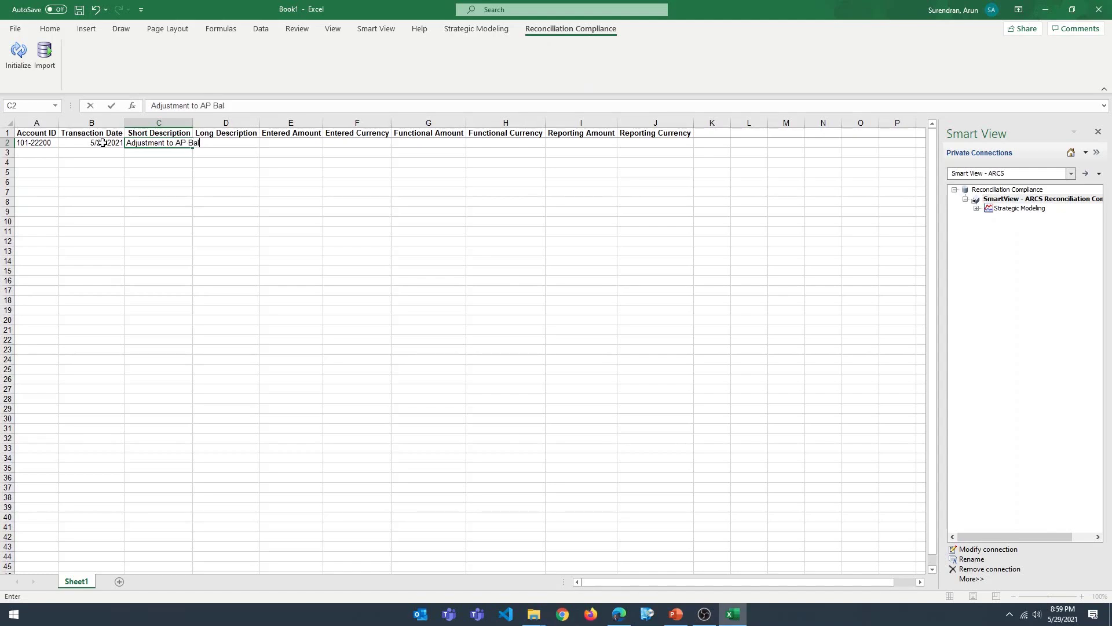
{"action": "key", "text": "Tab"}
{"action": "key", "text": "Tab"}
{"action": "key", "text": "Tab"}
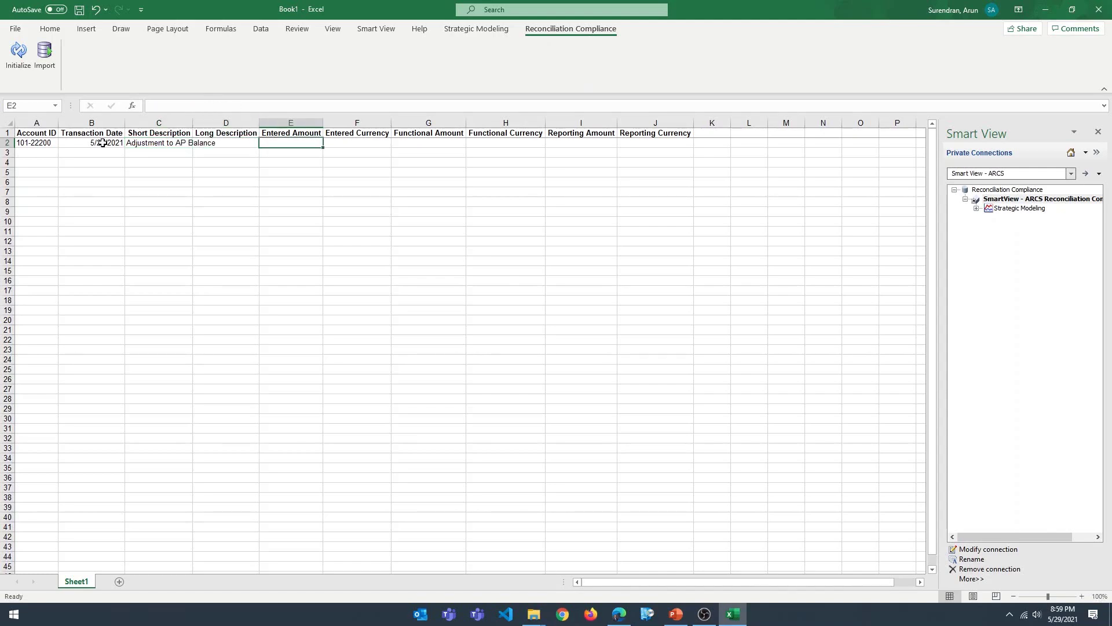
{"action": "key", "text": "Tab"}
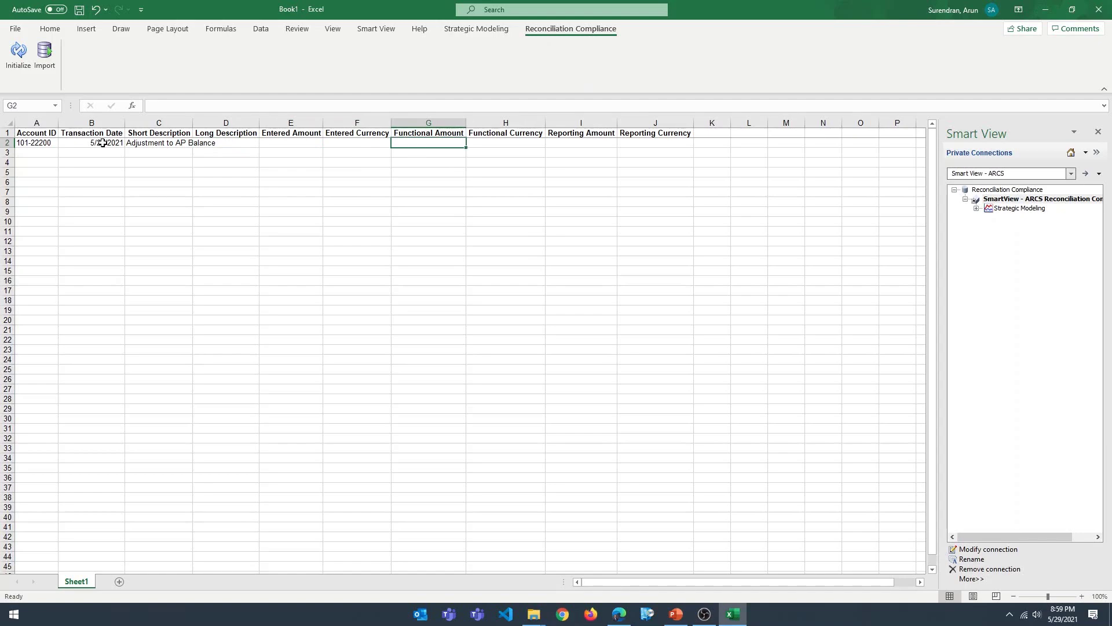
{"action": "type", "text": "5000.00"}
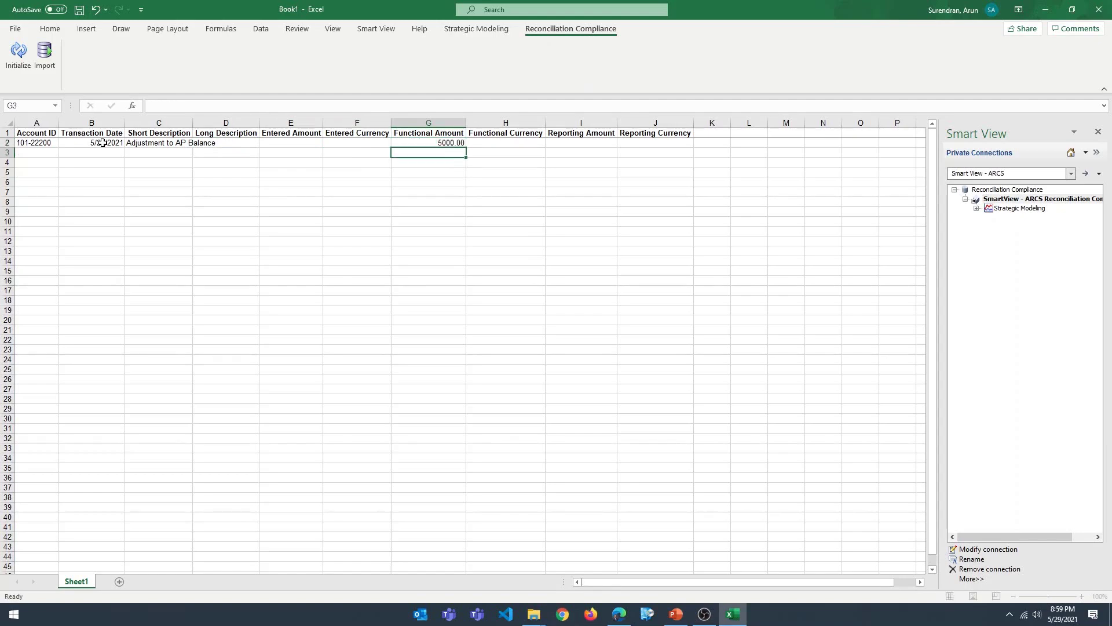
{"action": "key", "text": "Return"}
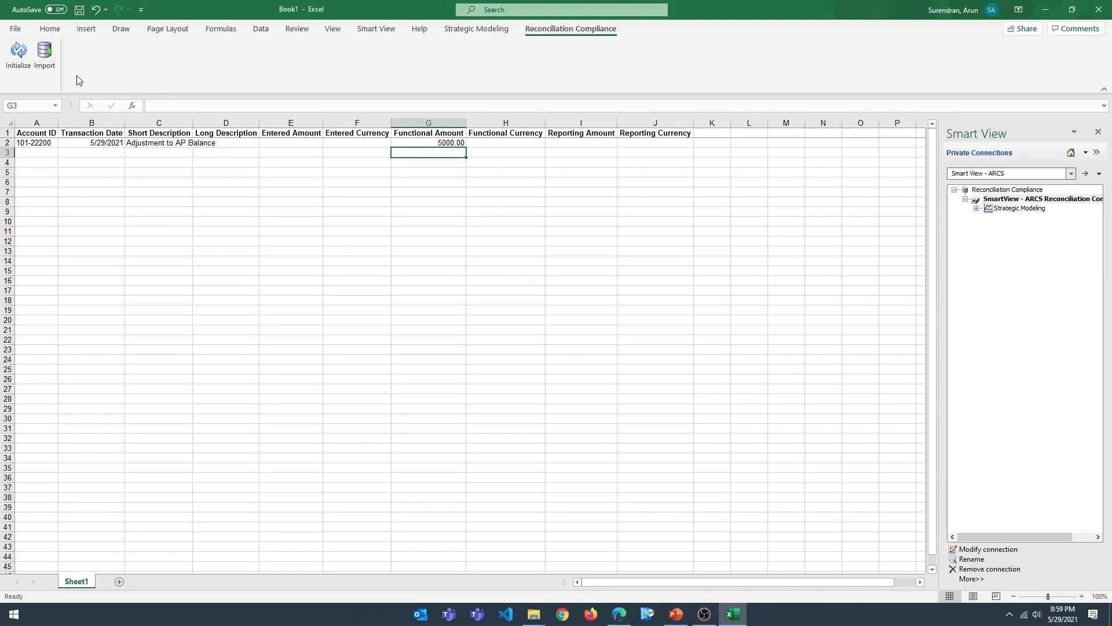
Import the Adjustment to Subsystem transaction into the June 2020 period in Add mode and close the import results.
{"action": "left_click", "coordinate": [45, 55]}
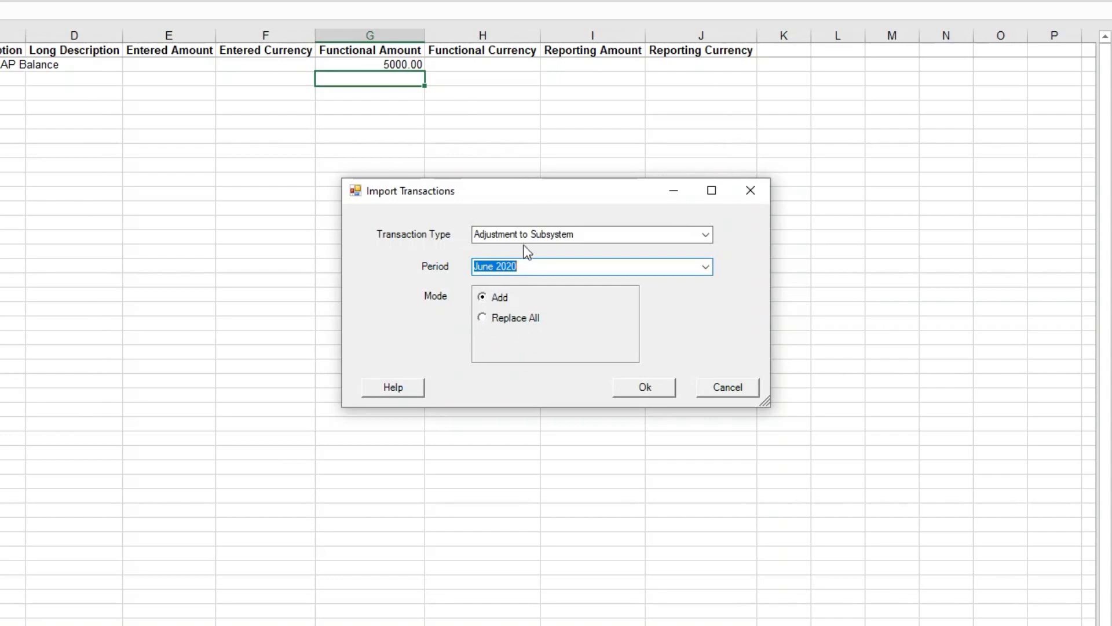
{"action": "left_click", "coordinate": [513, 318]}
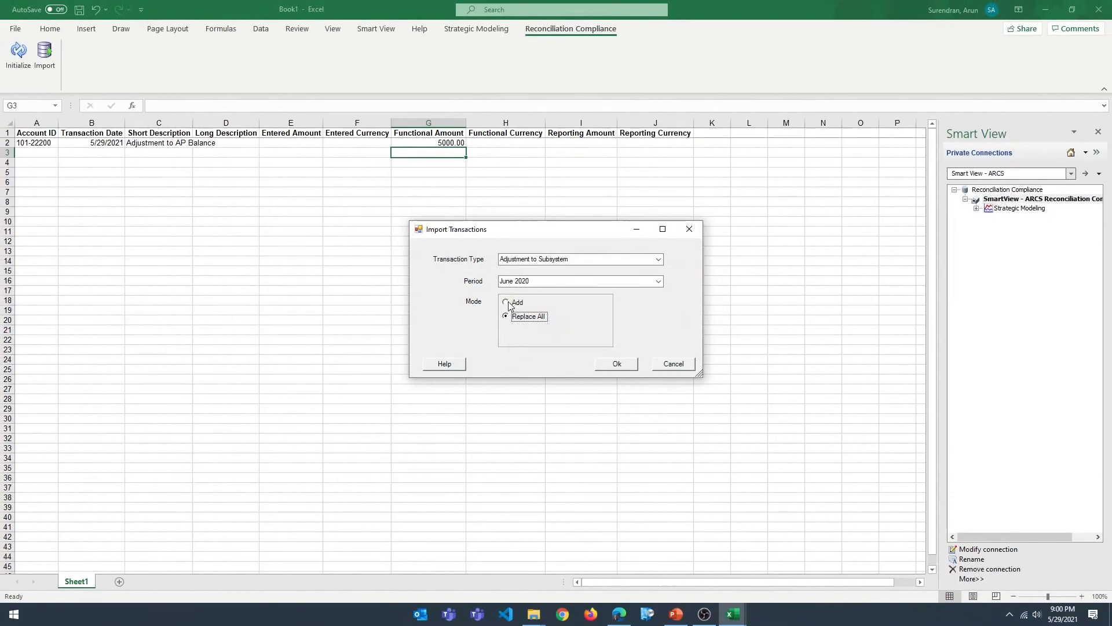
{"action": "left_click", "coordinate": [510, 306]}
{"action": "left_click", "coordinate": [627, 365]}
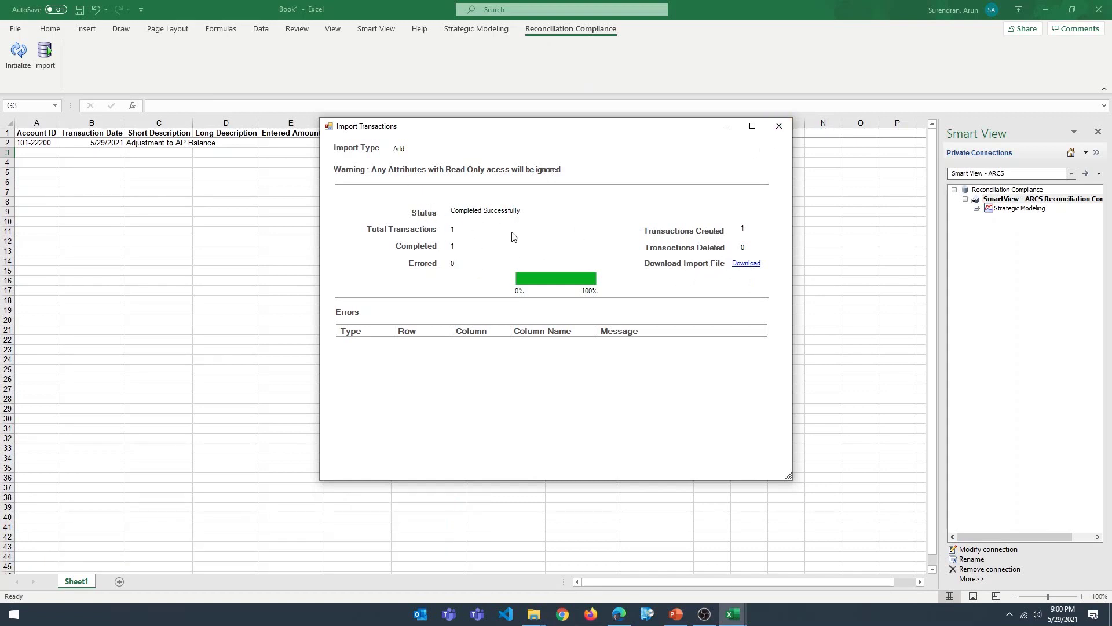
{"action": "left_click", "coordinate": [781, 126]}
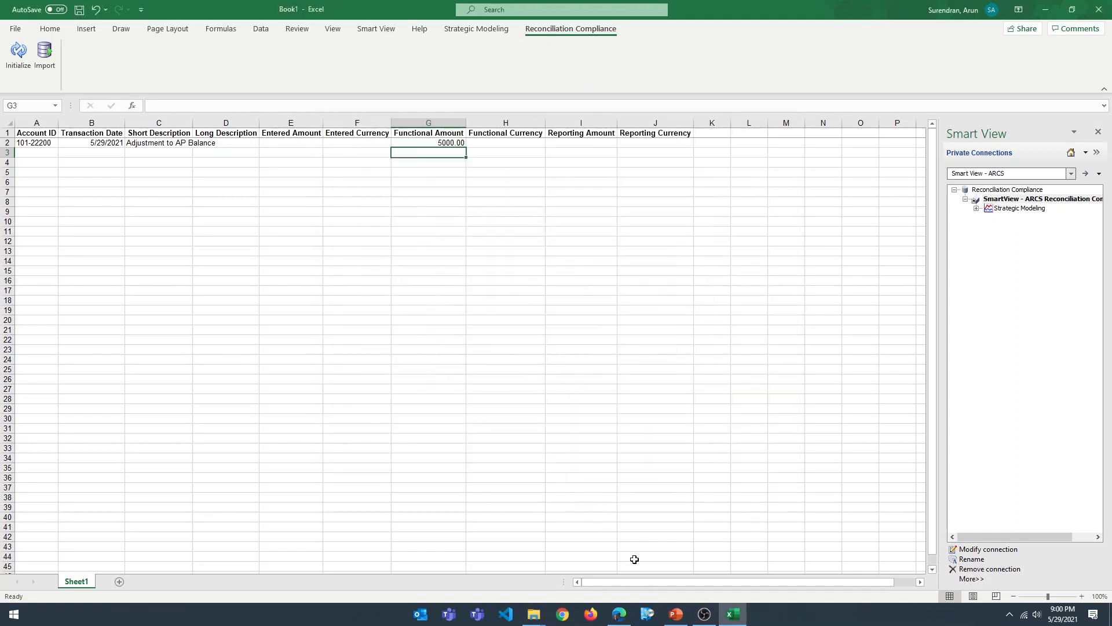
Switch to Account Reconciliation in the browser, reopen the same Accounts Payable reconciliation and check its adjustments to subsystem.
{"action": "left_click", "coordinate": [618, 614]}
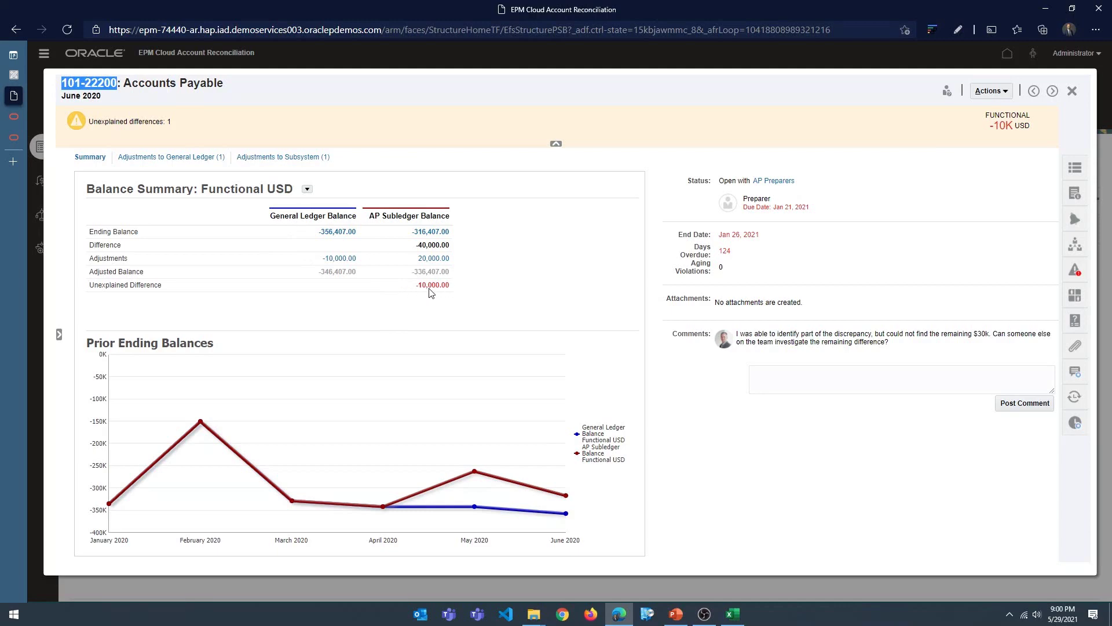
{"action": "left_click", "coordinate": [1073, 91]}
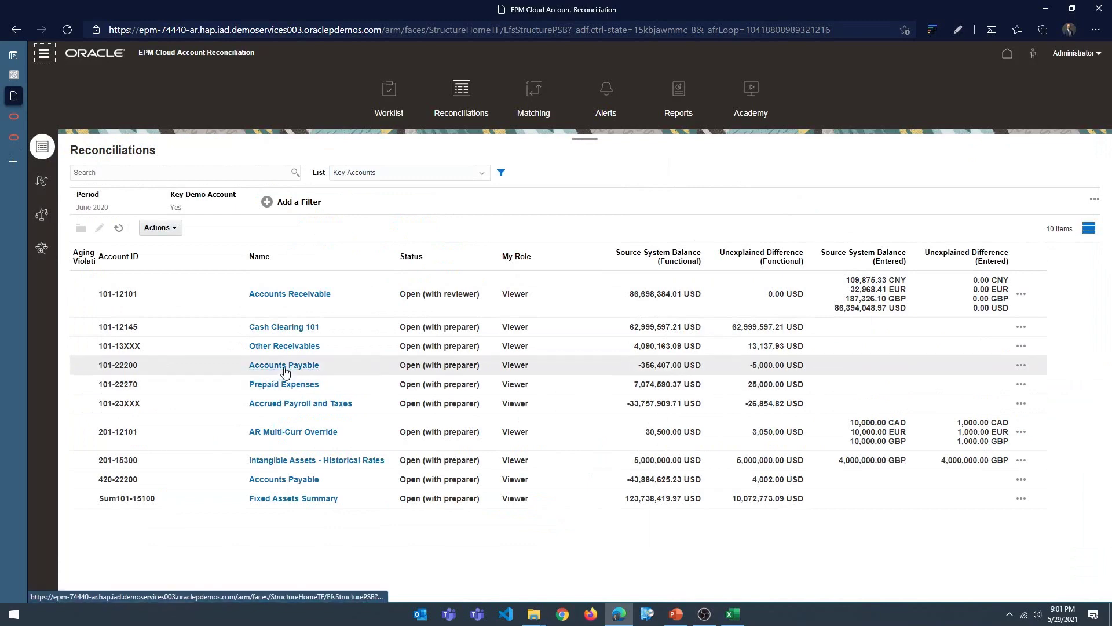
{"action": "left_click", "coordinate": [284, 365]}
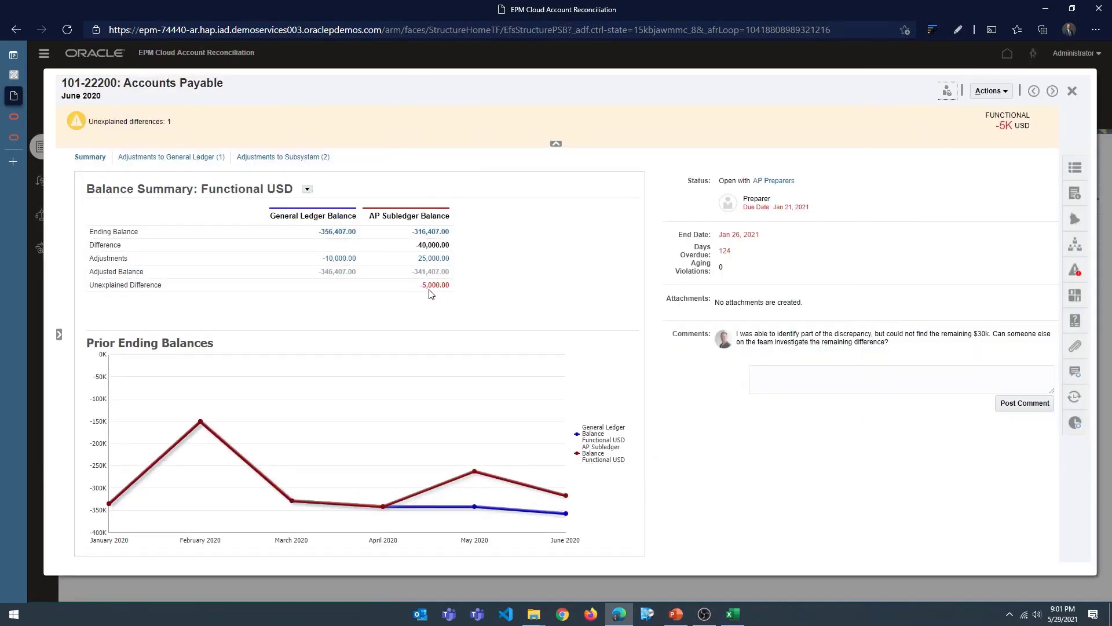
{"action": "left_click", "coordinate": [293, 158]}
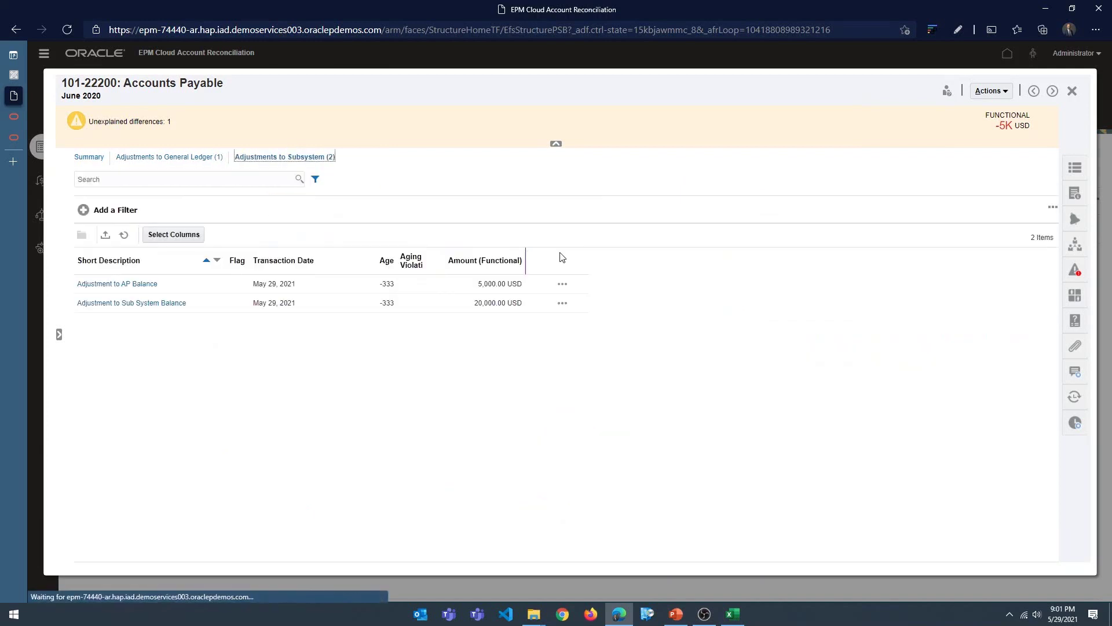
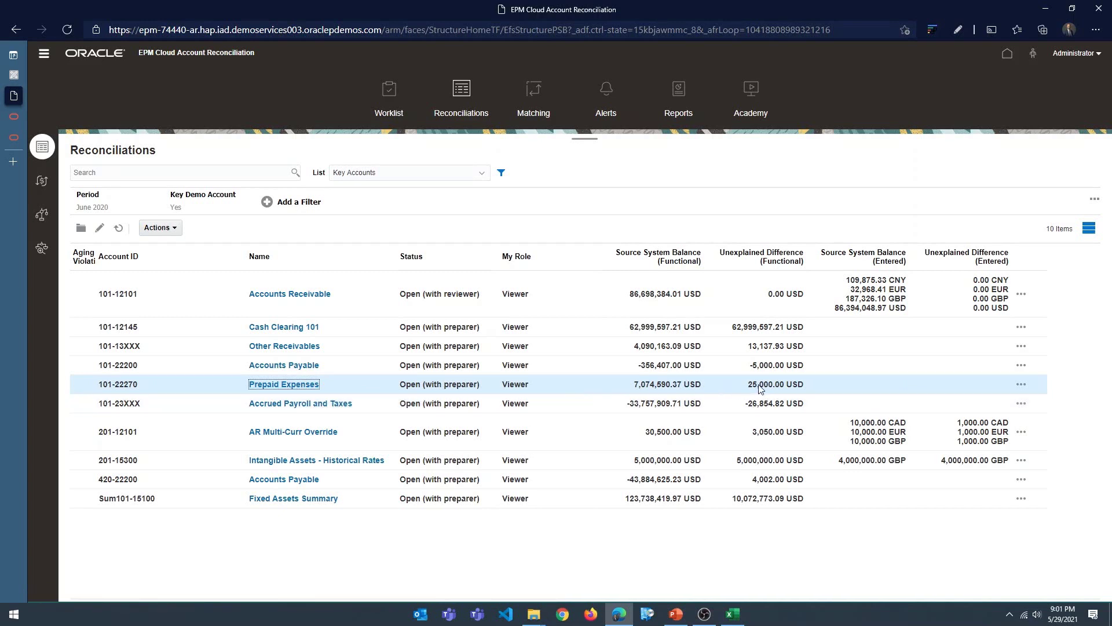
Open the Prepaid Expenses reconciliation and review its adjustments and balance summary.
{"action": "left_click", "coordinate": [277, 384]}
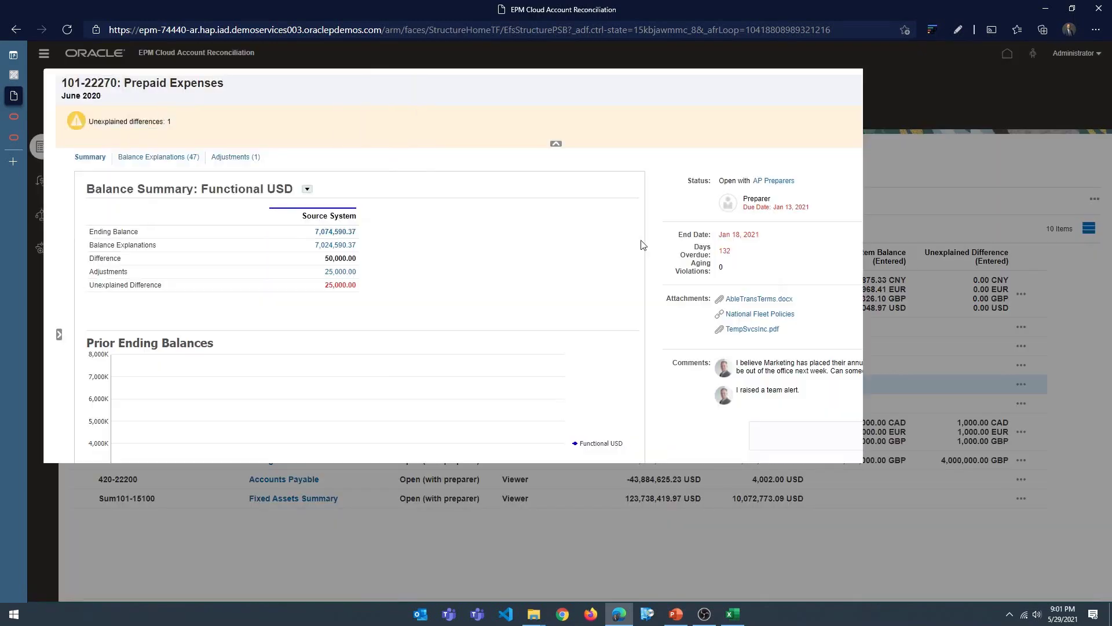
{"action": "left_click", "coordinate": [246, 157]}
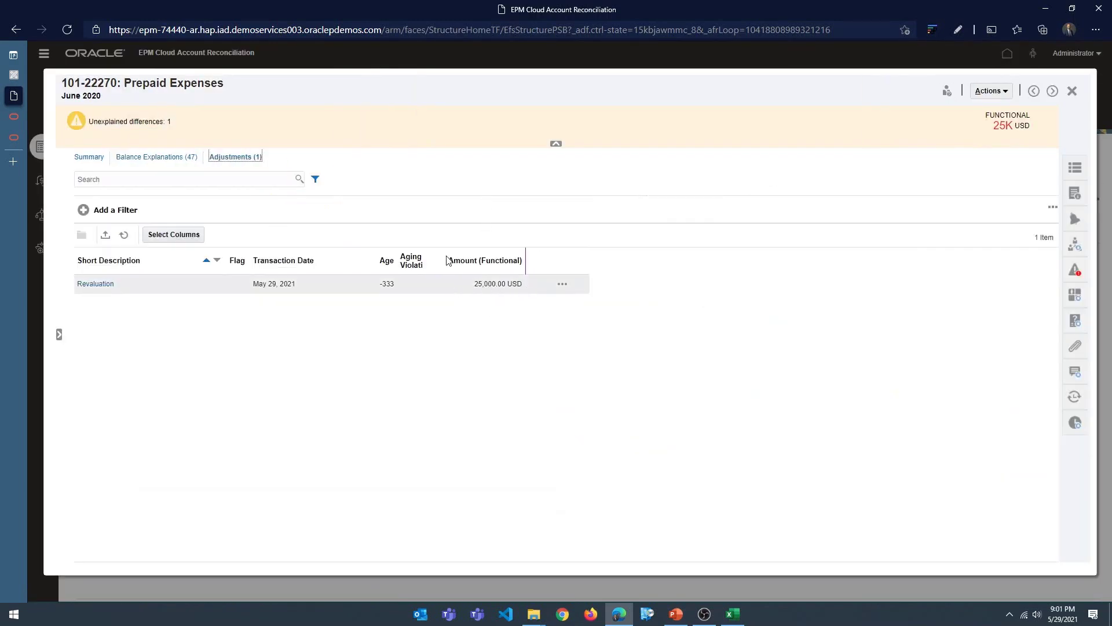
{"action": "left_click", "coordinate": [89, 158]}
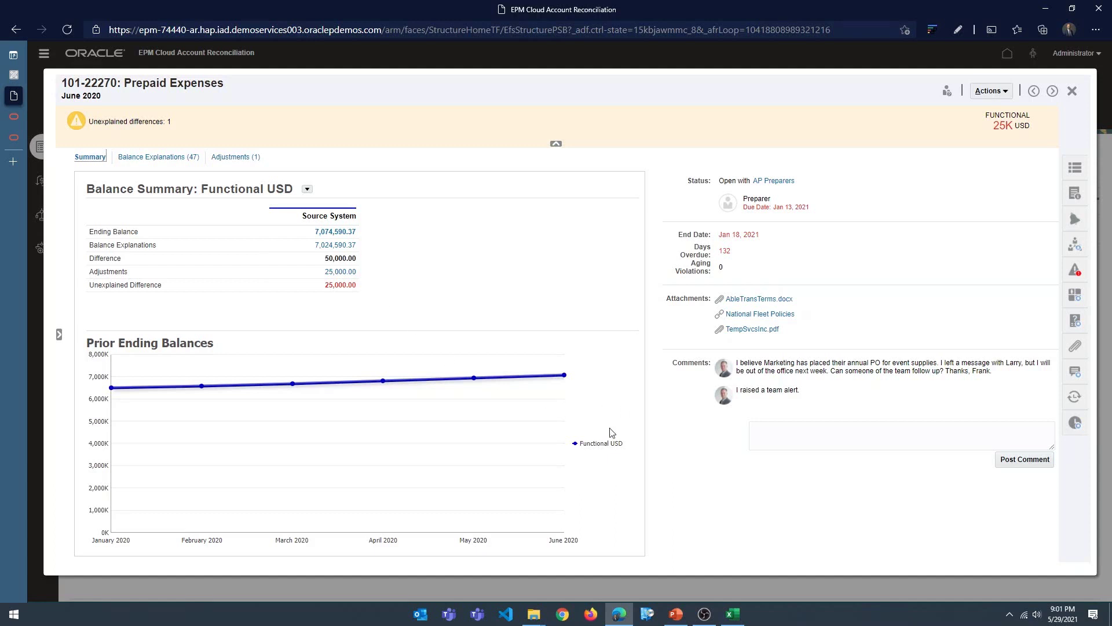
Switch to Excel and initialize the sheet for Adjustment to Source System transactions using the Prepaid Expenses format.
{"action": "left_click", "coordinate": [733, 614]}
{"action": "left_click", "coordinate": [284, 180]}
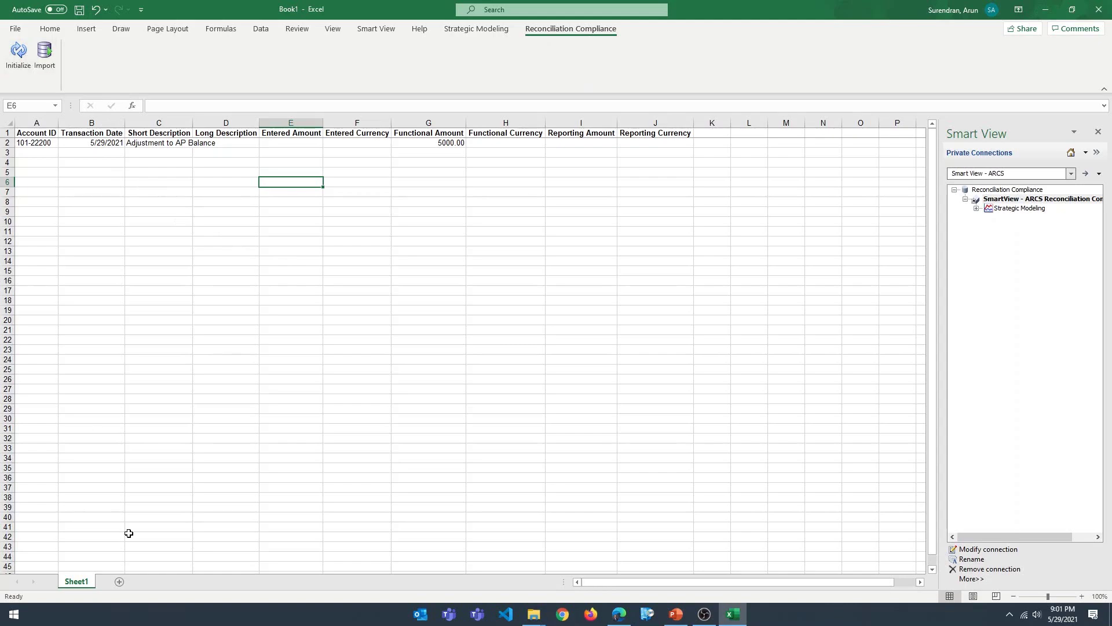
{"action": "left_click", "coordinate": [15, 54]}
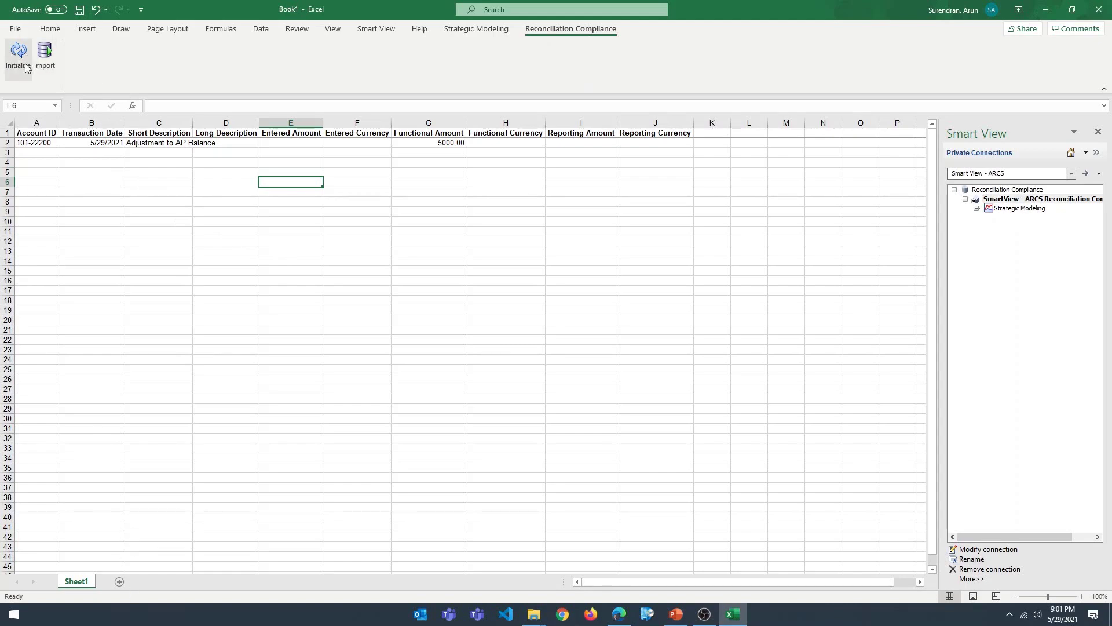
{"action": "left_click", "coordinate": [649, 201]}
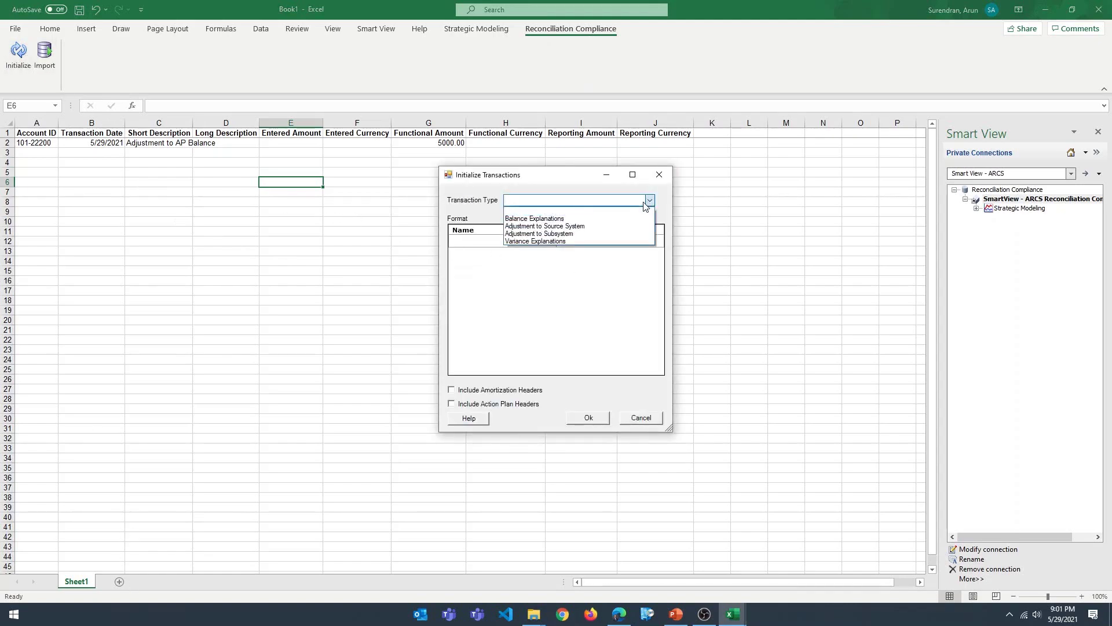
{"action": "left_click", "coordinate": [575, 224]}
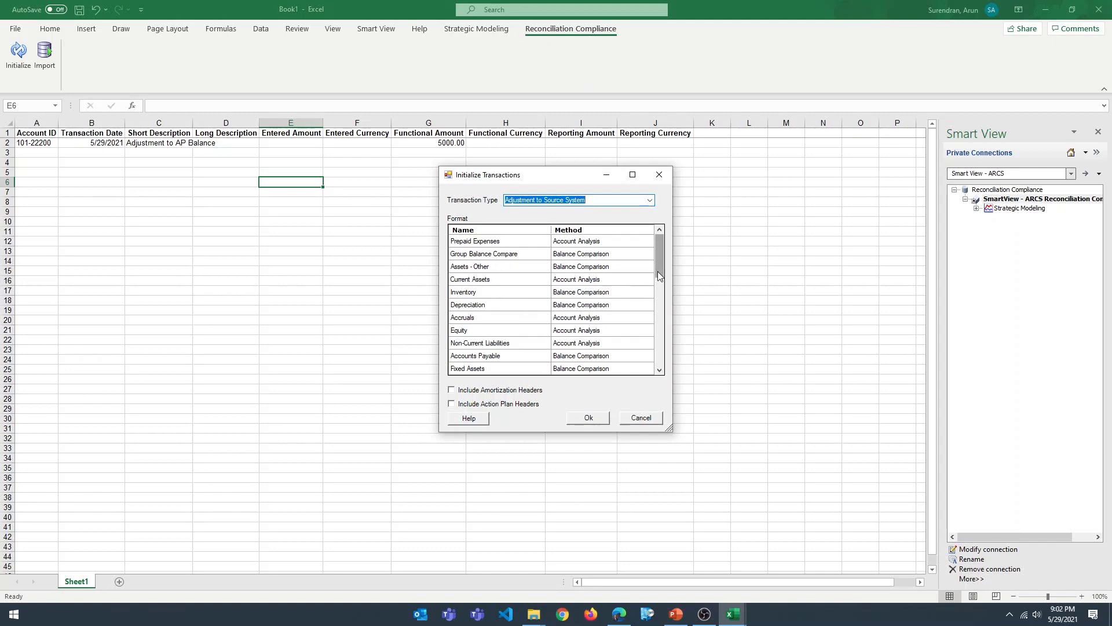
{"action": "left_click", "coordinate": [487, 241]}
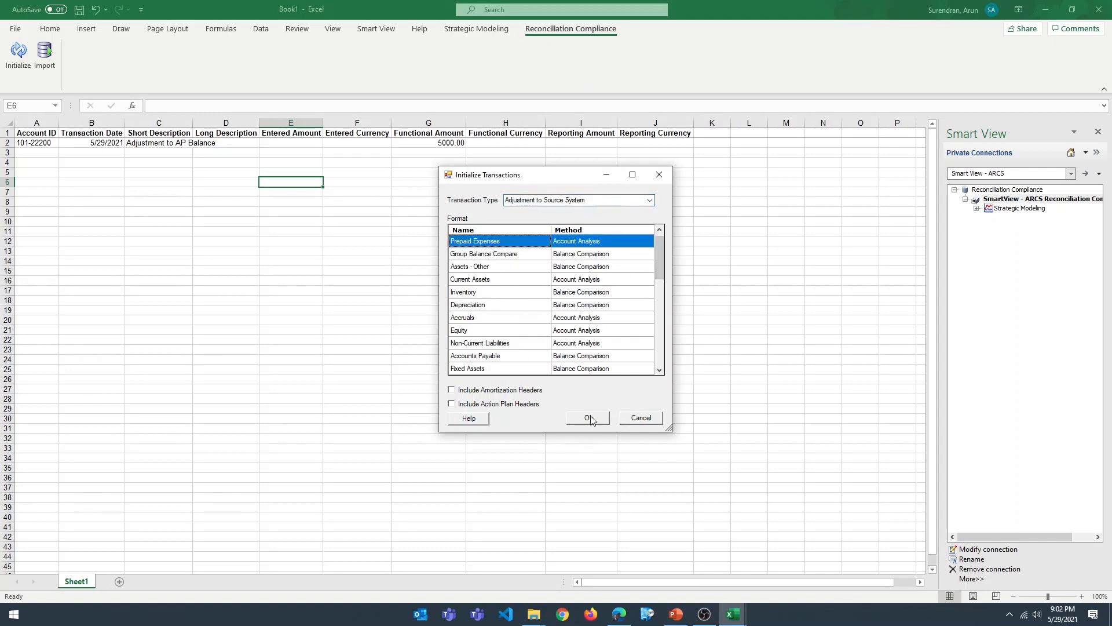
{"action": "left_click", "coordinate": [589, 420]}
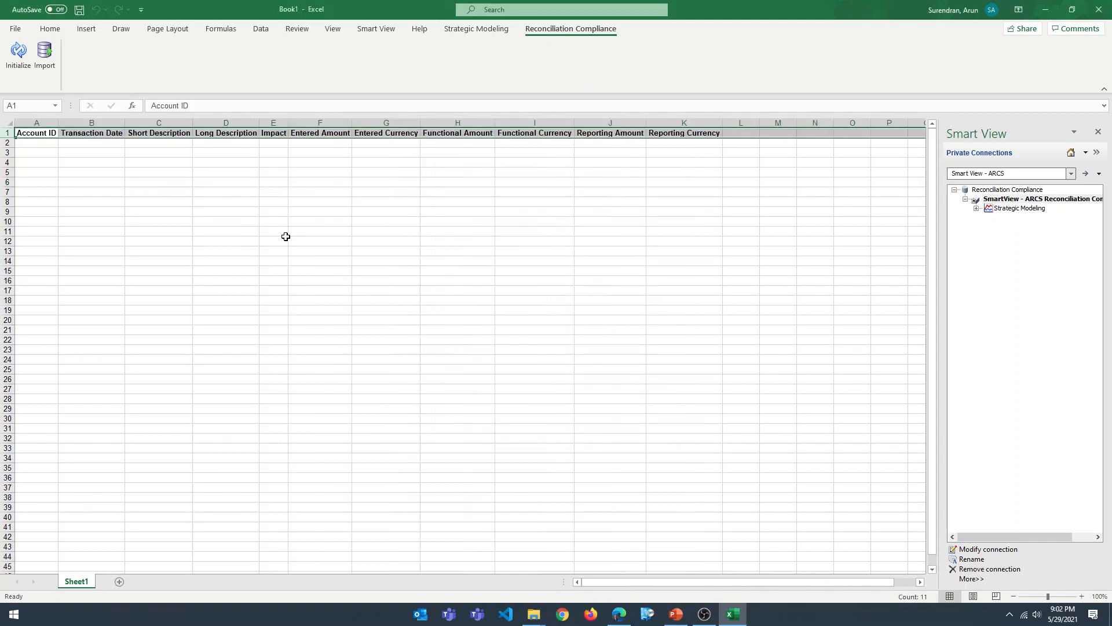
Copy the Prepaid Expenses account ID from the reconciliation title in the browser into cell A2 of the Excel sheet.
{"action": "left_click", "coordinate": [57, 144]}
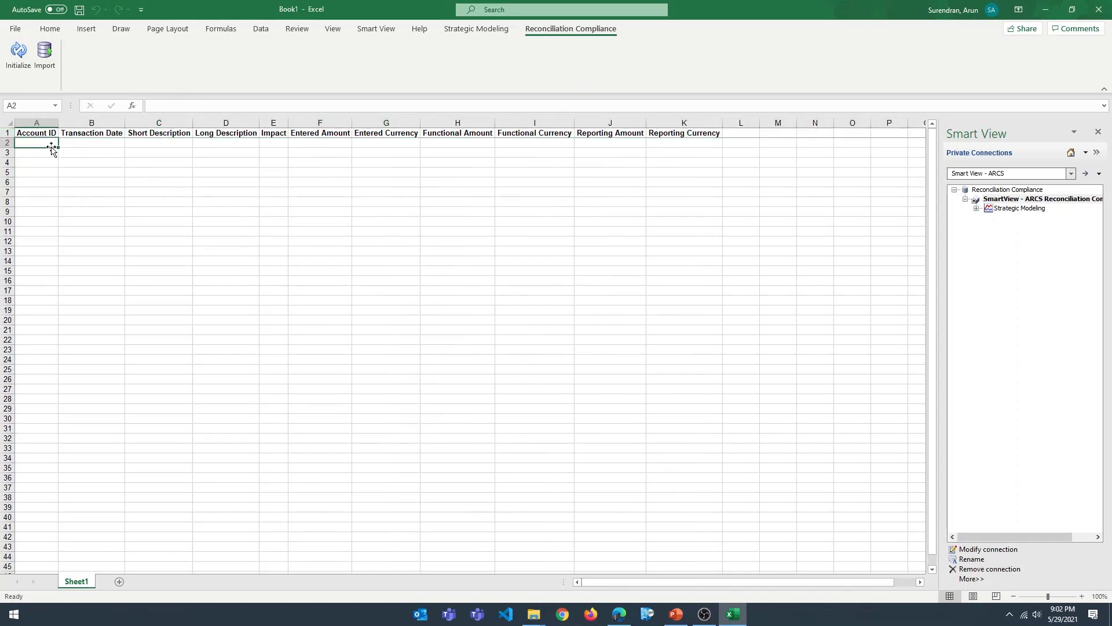
{"action": "left_click", "coordinate": [619, 613]}
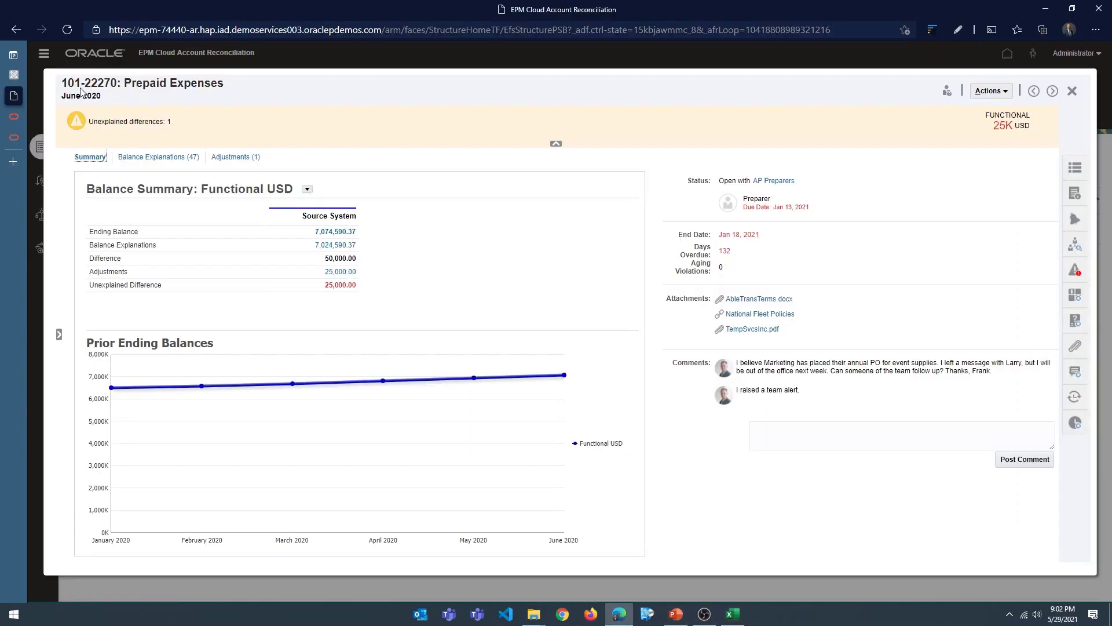
{"action": "left_click_drag", "start_coordinate": [62, 84], "coordinate": [117, 87]}
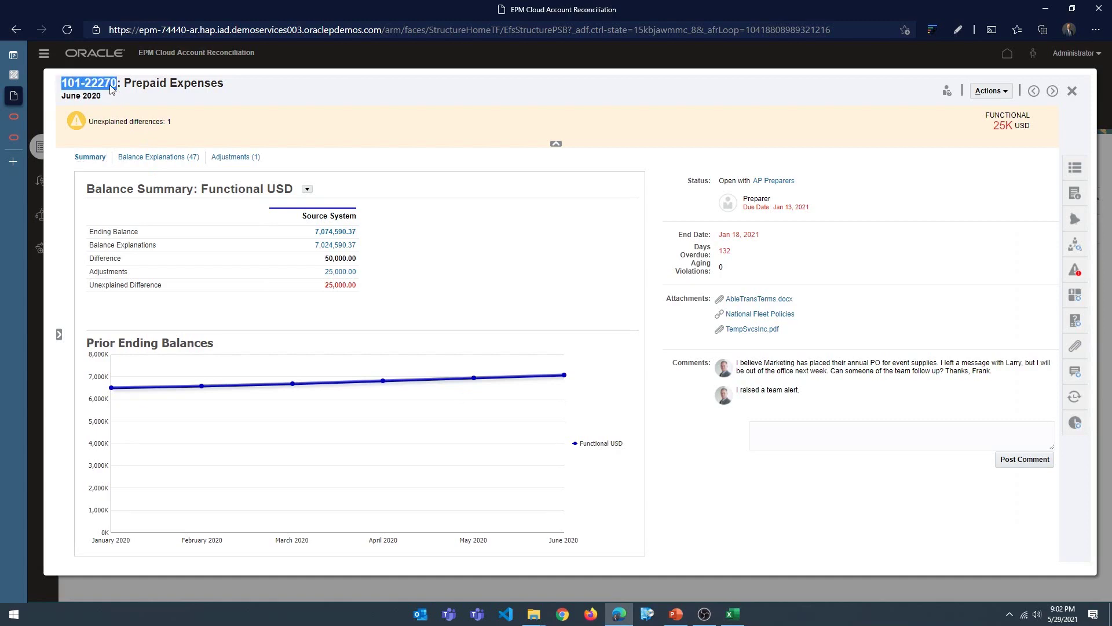
{"action": "right_click", "coordinate": [104, 86]}
{"action": "left_click", "coordinate": [145, 101]}
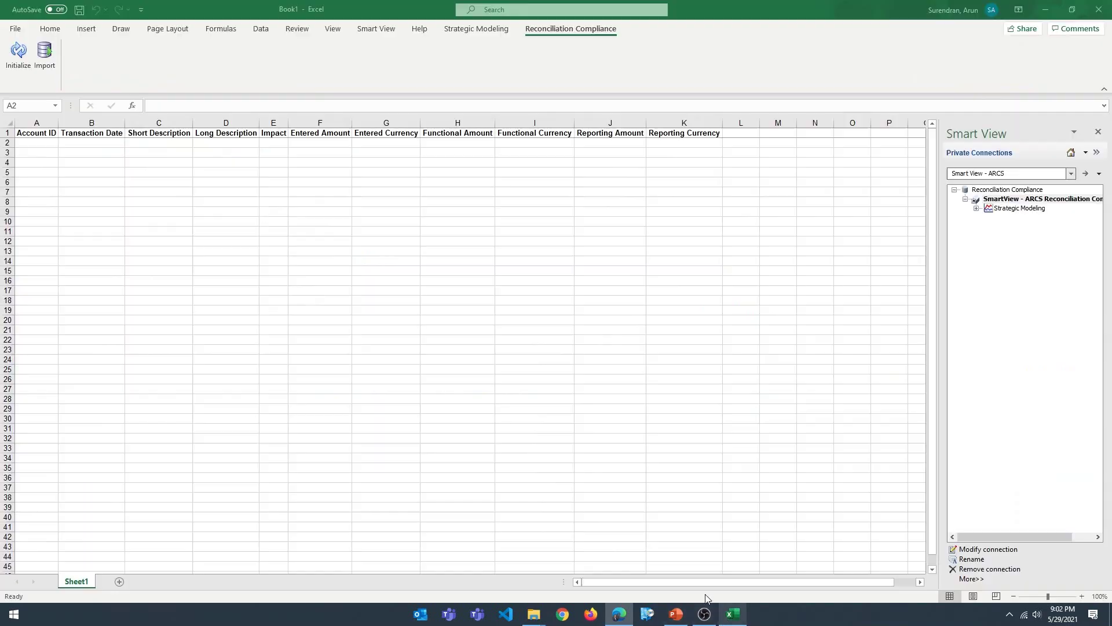
{"action": "left_click", "coordinate": [733, 614]}
{"action": "left_click", "coordinate": [155, 101]}
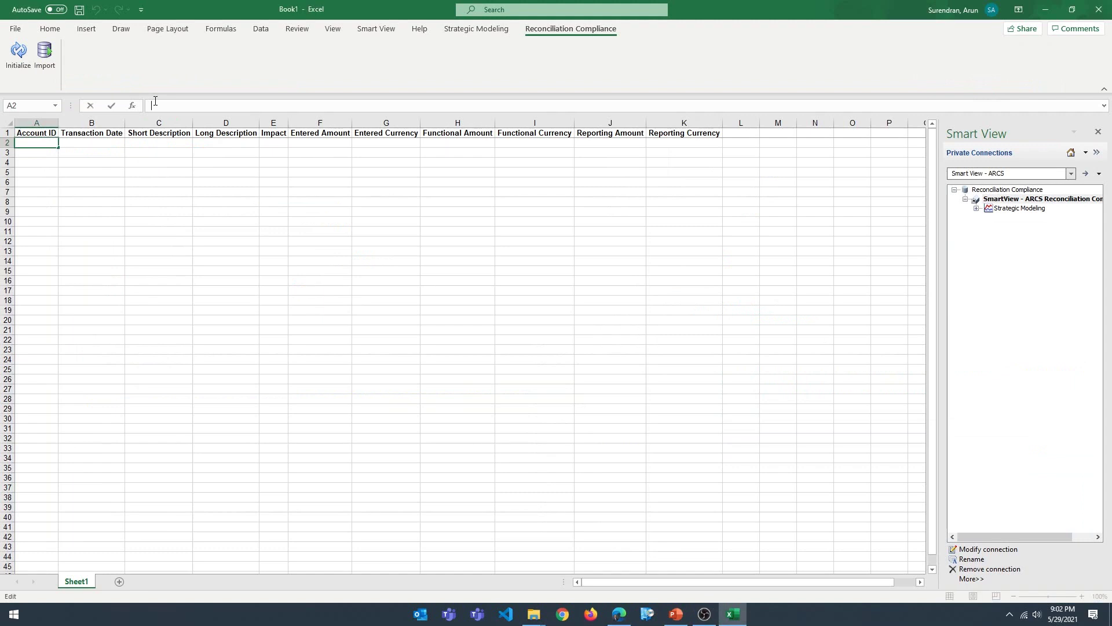
{"action": "key", "text": "ctrl+v"}
{"action": "key", "text": "Return"}
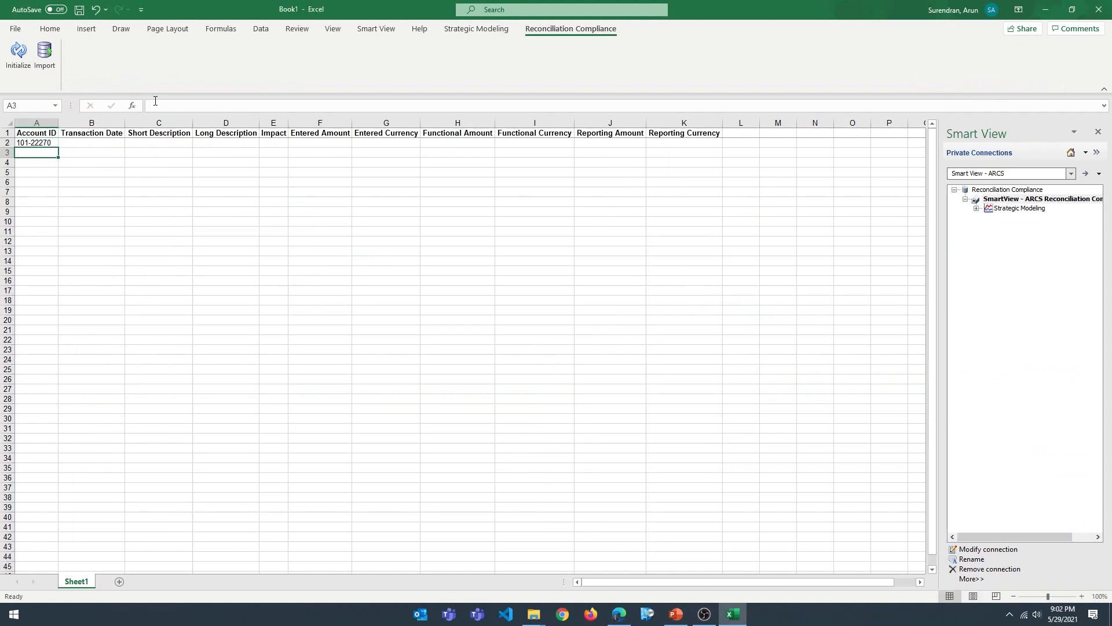
Enter the transaction date 05/28/2021 and the short description "Prepaid Expense Adjustment" in row 2.
{"action": "left_click", "coordinate": [92, 142]}
{"action": "type", "text": "05/28/2021"}
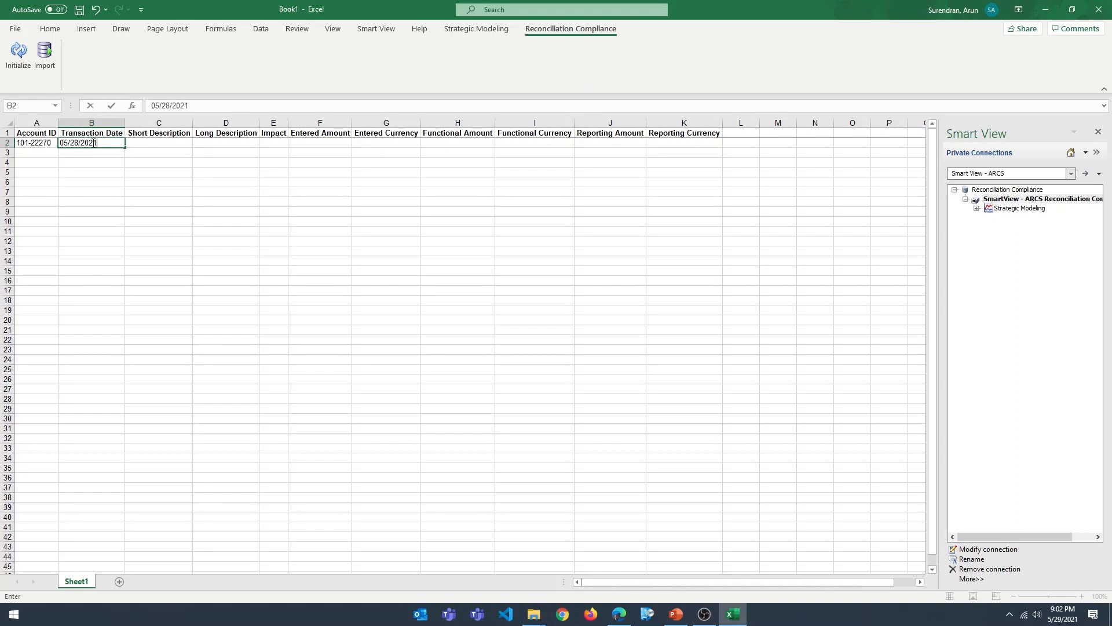
{"action": "key", "text": "Tab"}
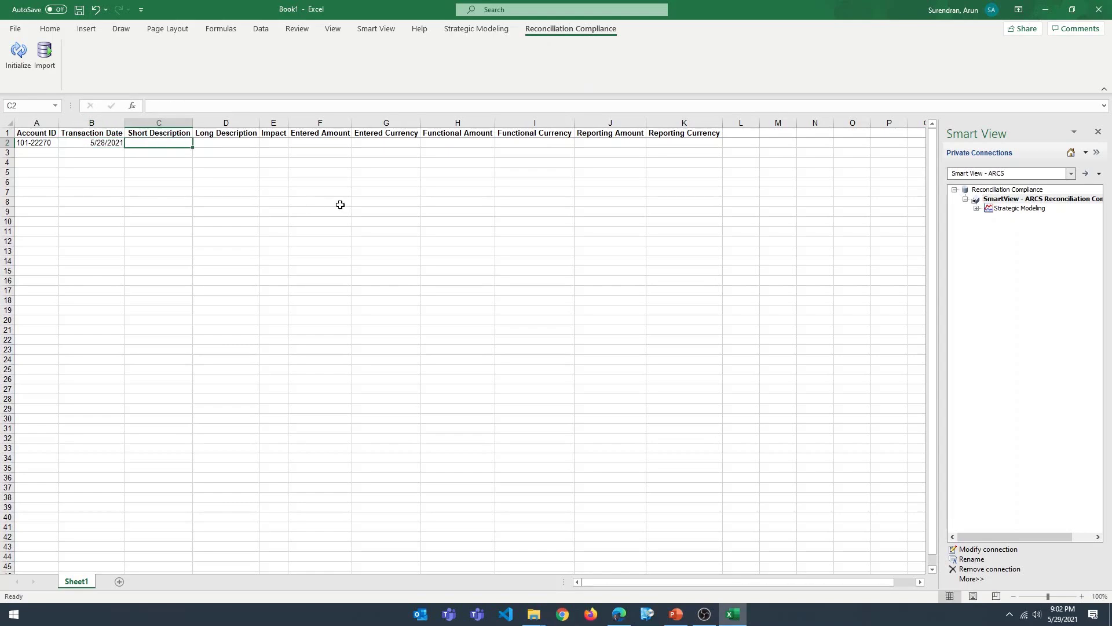
{"action": "type", "text": "Prepaid E"}
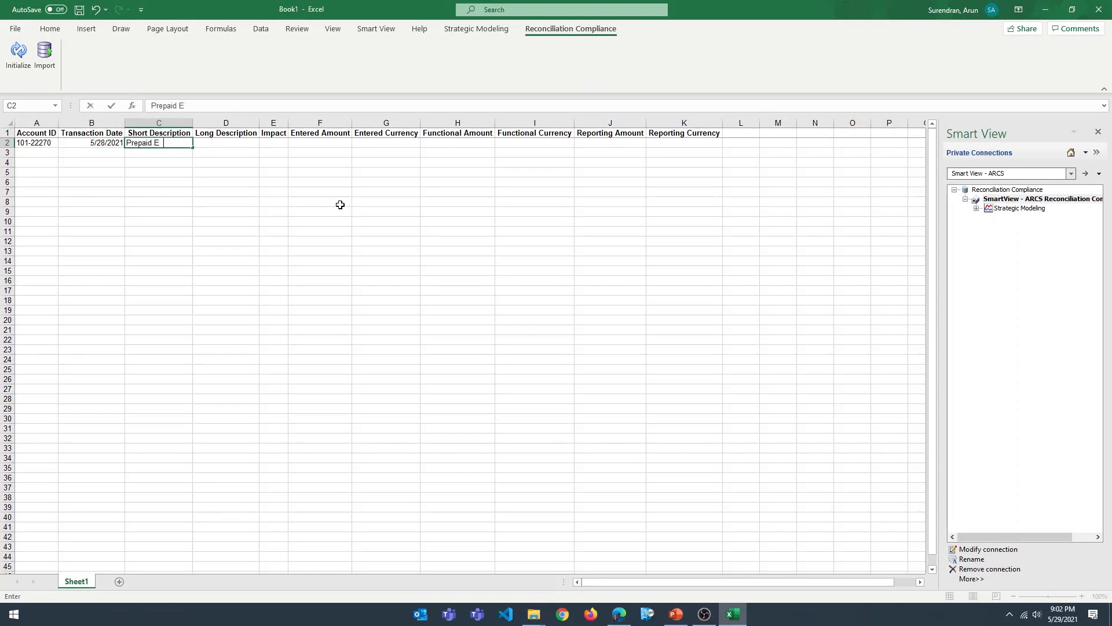
{"action": "type", "text": "xpense Adjustment"}
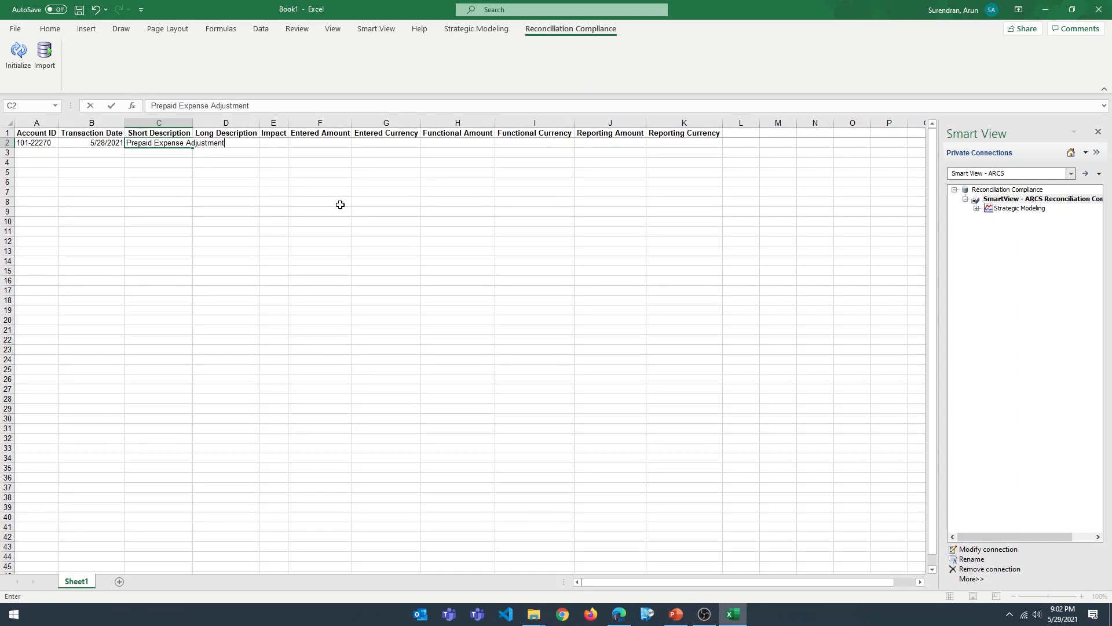
Enter a functional amount of 5000.00 for the prepaid expense transaction in row 2.
{"action": "key", "text": "Tab"}
{"action": "key", "text": "Tab"}
{"action": "key", "text": "Tab"}
{"action": "key", "text": "Tab"}
{"action": "key", "text": "Tab"}
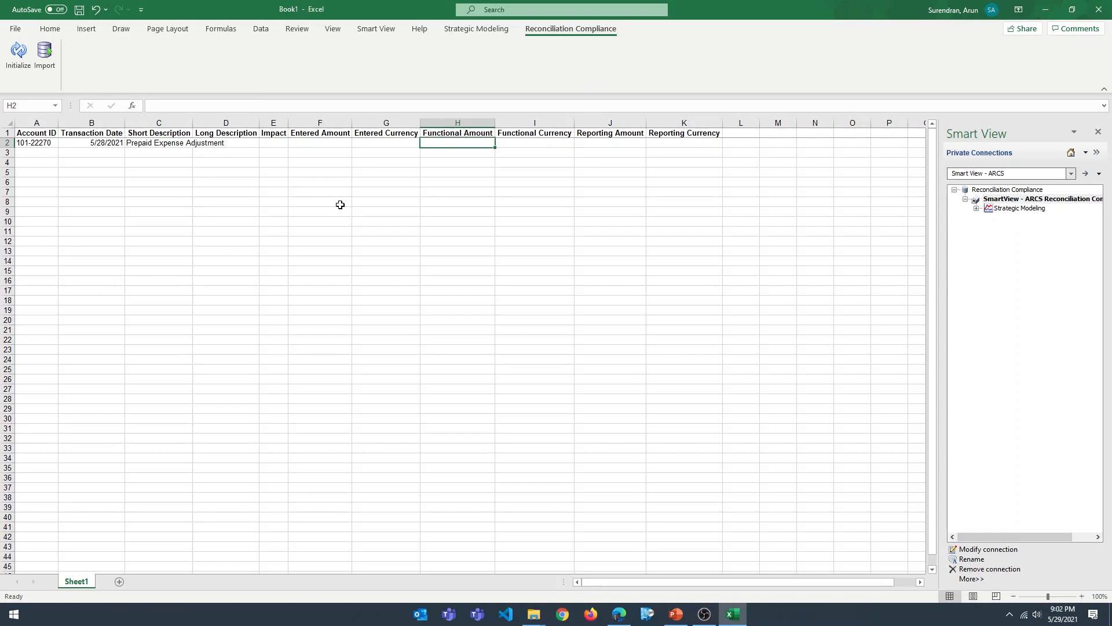
{"action": "type", "text": "5000"}
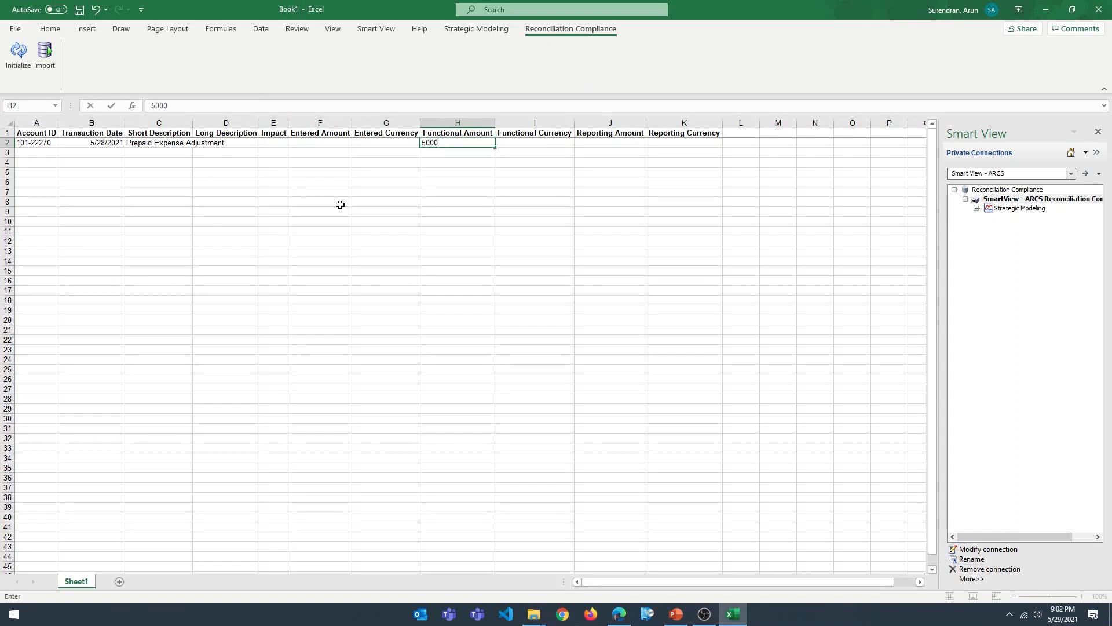
{"action": "type", "text": ".00"}
{"action": "key", "text": "Return"}
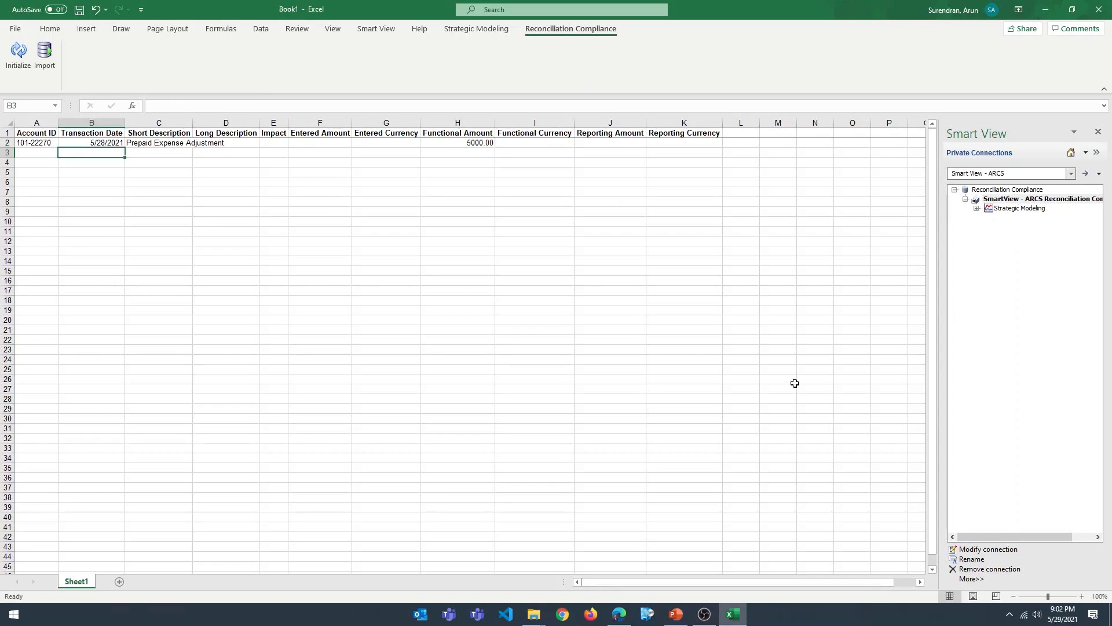
Import the Adjustment to Source System transaction into the June 2020 period in Add mode and close the import results.
{"action": "left_click", "coordinate": [45, 55]}
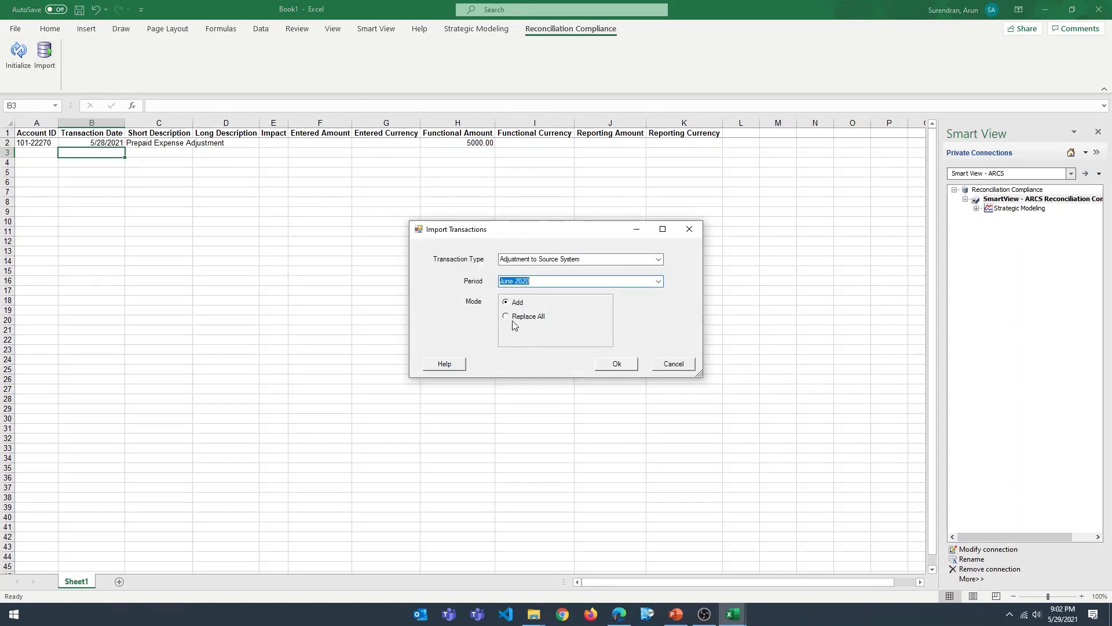
{"action": "left_click", "coordinate": [617, 364]}
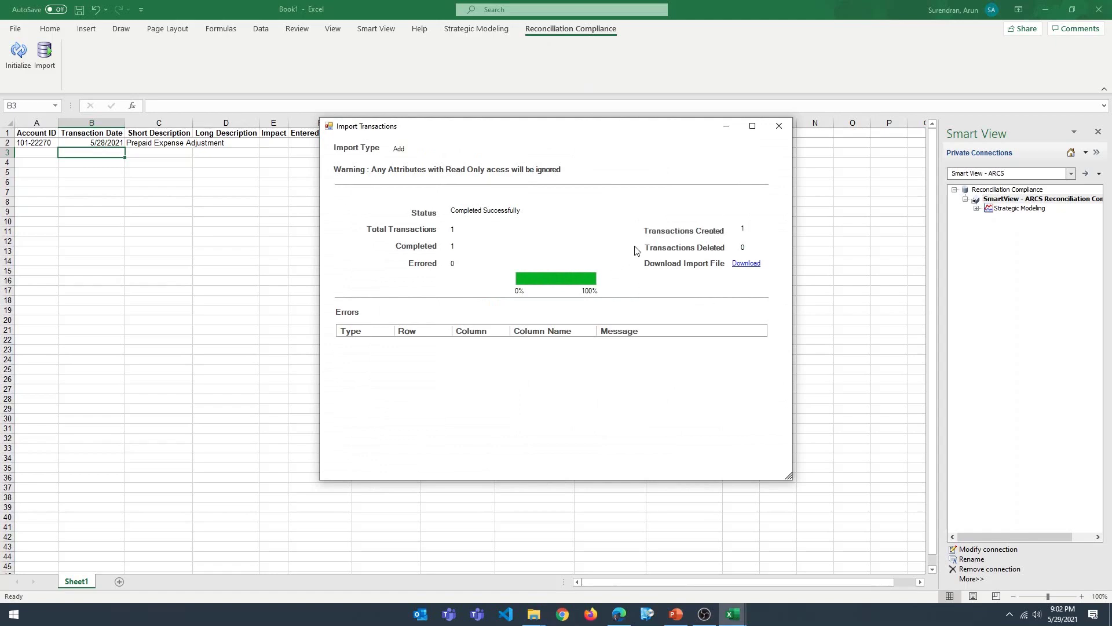
{"action": "left_click", "coordinate": [779, 126]}
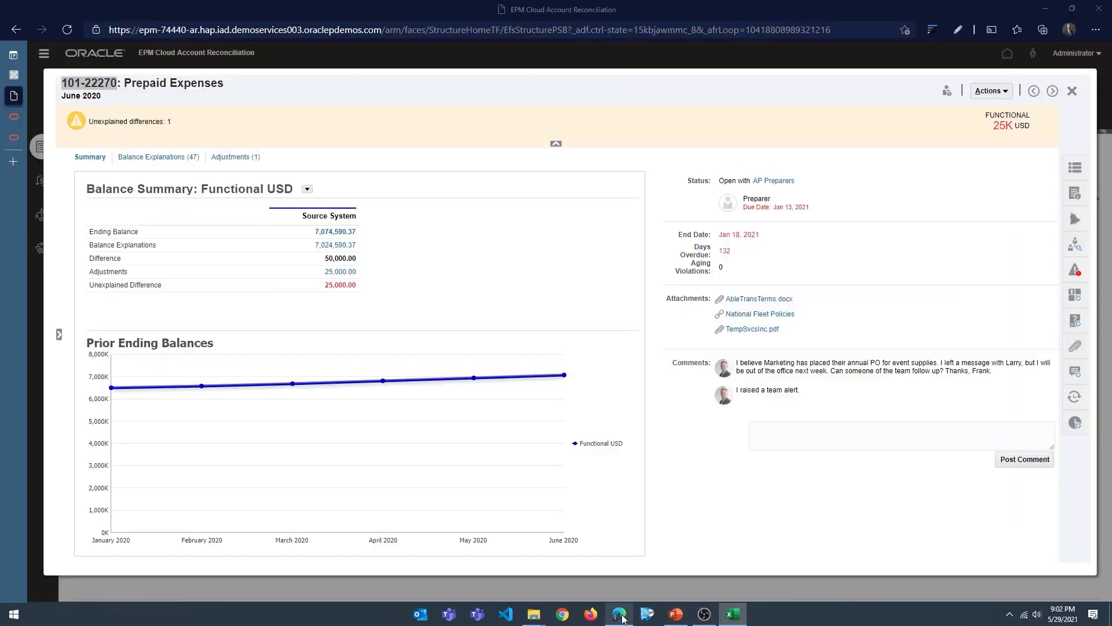
Switch to Account Reconciliation in the browser, reopen the Prepaid Expenses reconciliation, check its balance summary and adjustments, and close it.
{"action": "left_click", "coordinate": [620, 614]}
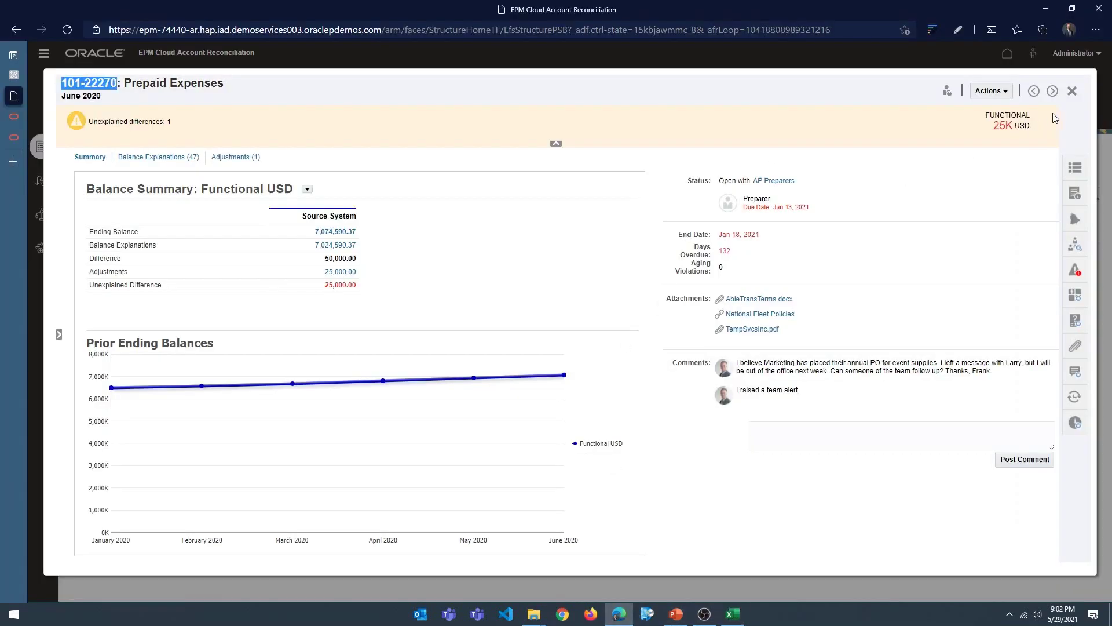
{"action": "left_click", "coordinate": [1072, 91]}
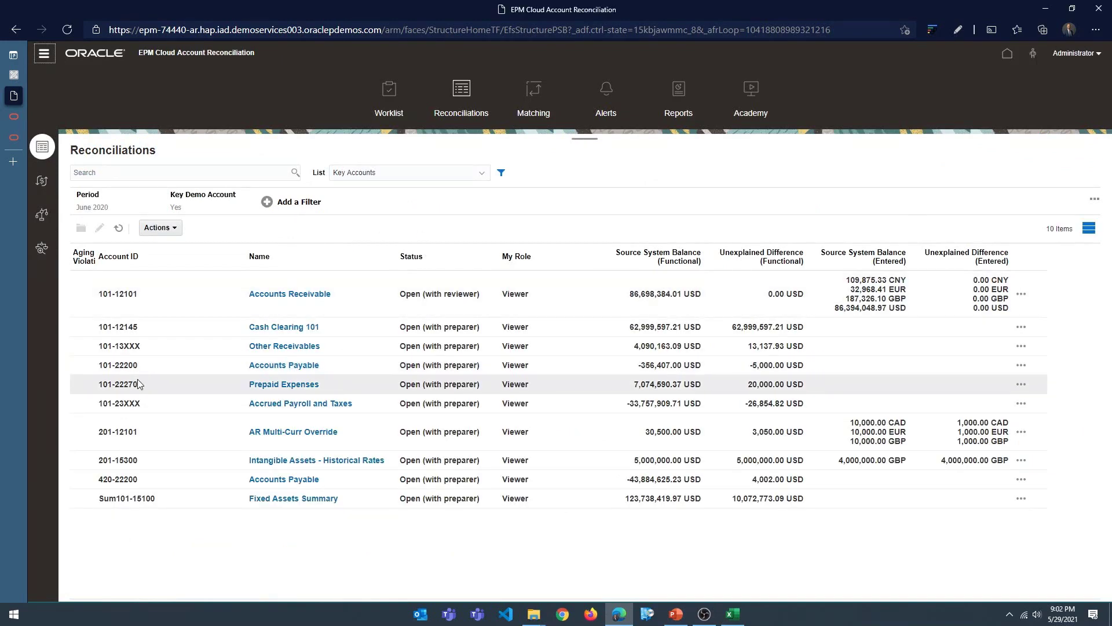
{"action": "left_click", "coordinate": [284, 384]}
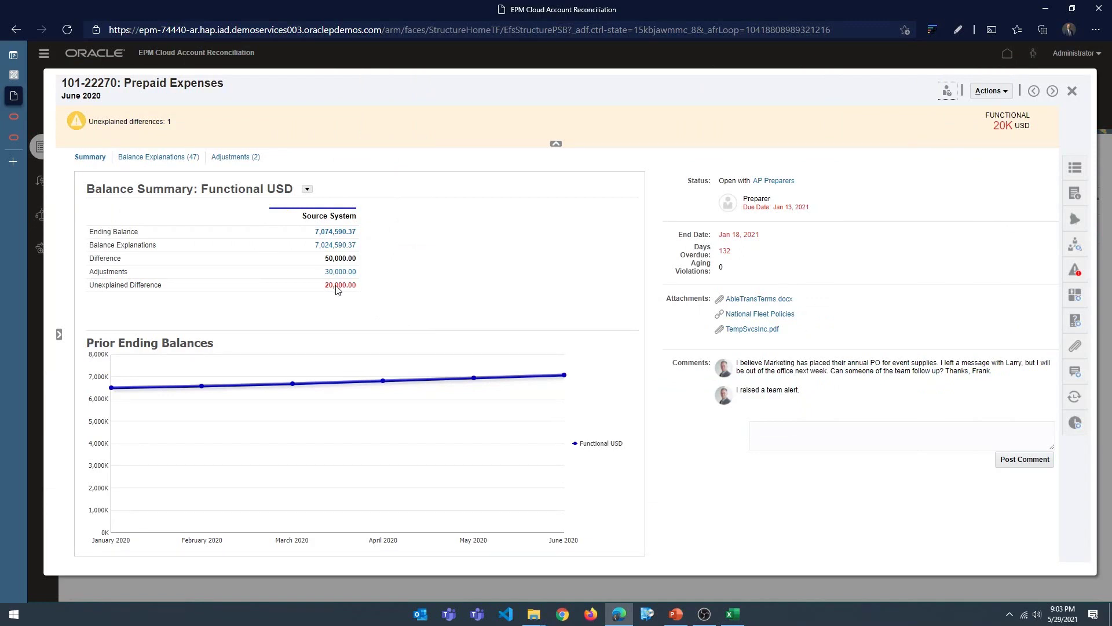
{"action": "left_click", "coordinate": [232, 157]}
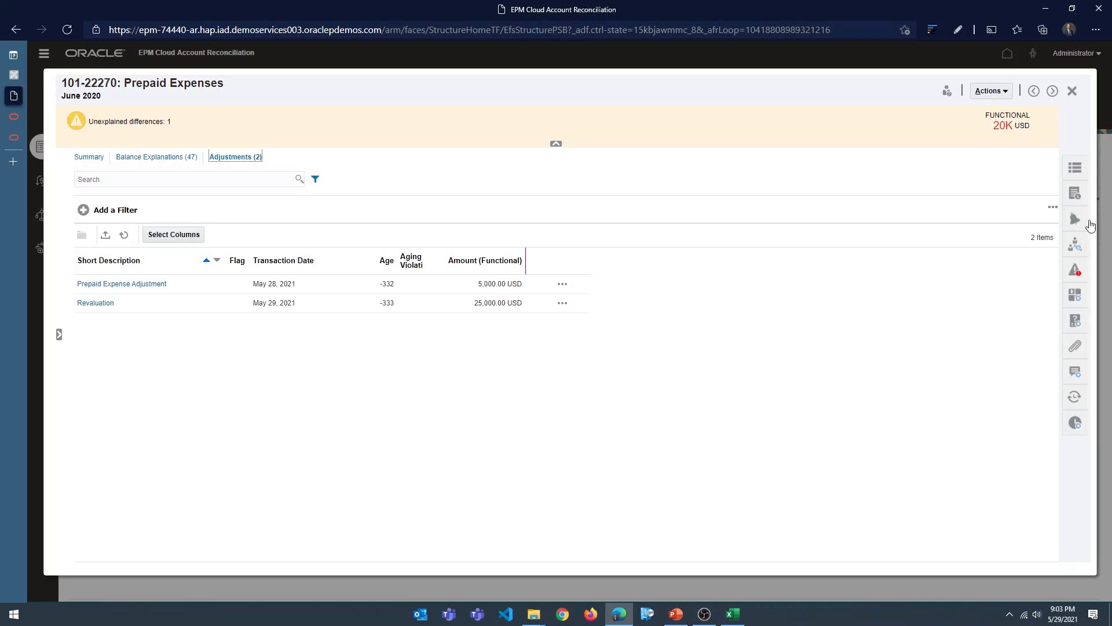
{"action": "left_click", "coordinate": [1072, 91]}
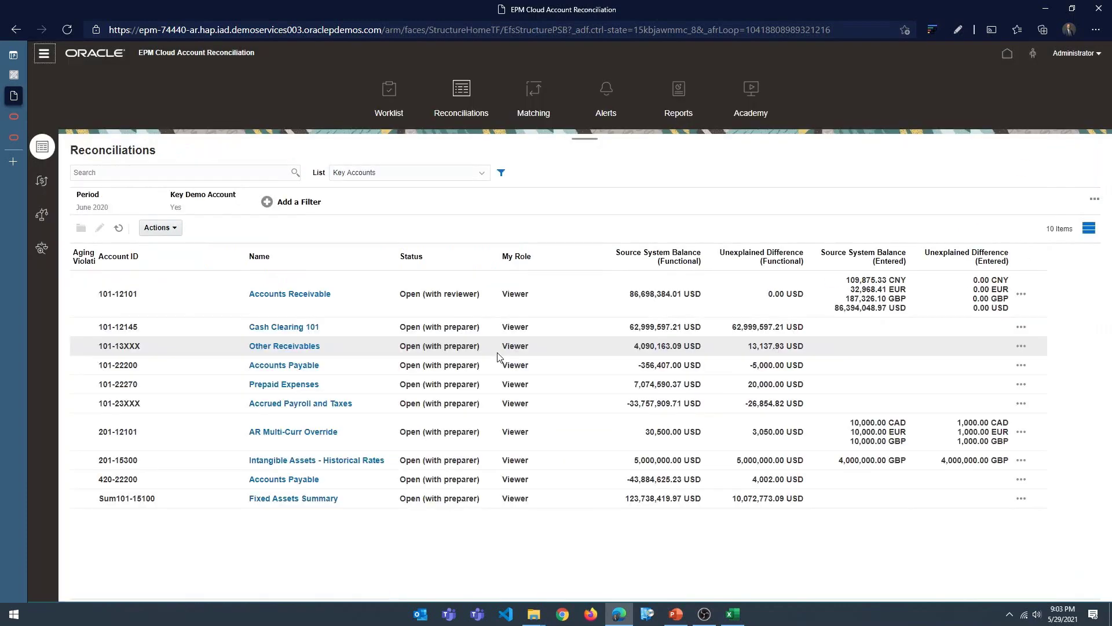